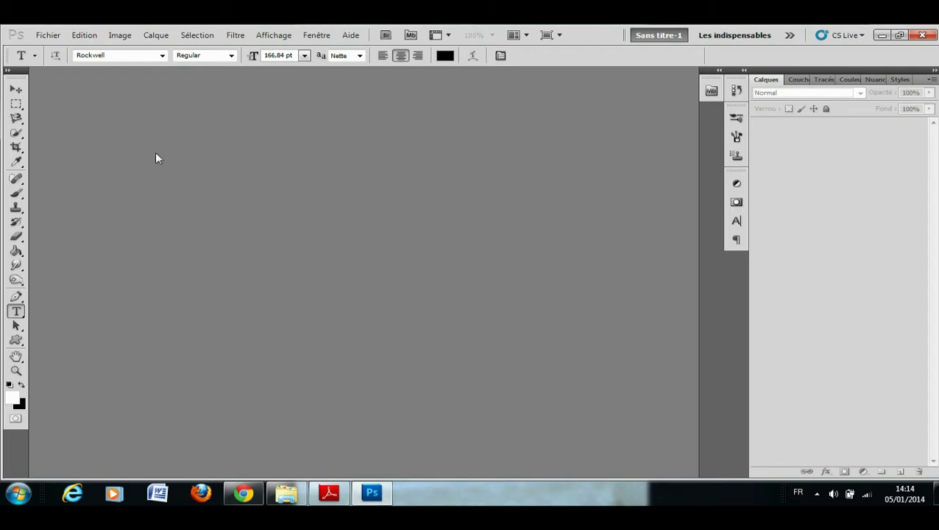
# Step: Open the desktop image Vase_Entemena_Louvre_AO2674.jpg in Photoshop
pyautogui.click(49, 35)
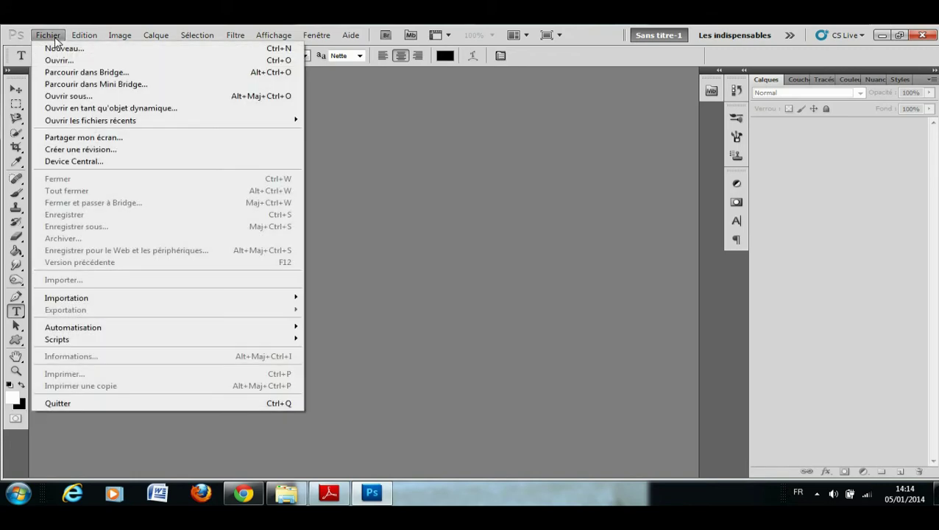
pyautogui.click(411, 234)
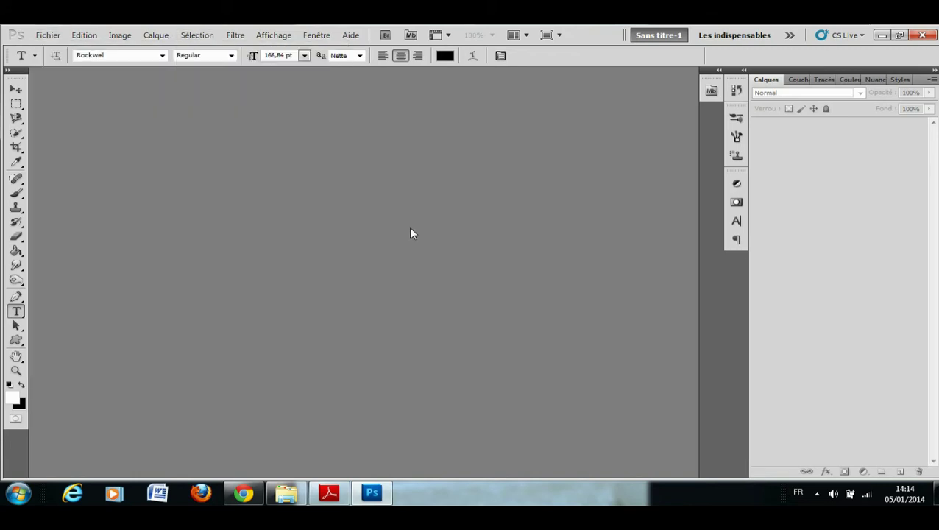
pyautogui.press('super+d')
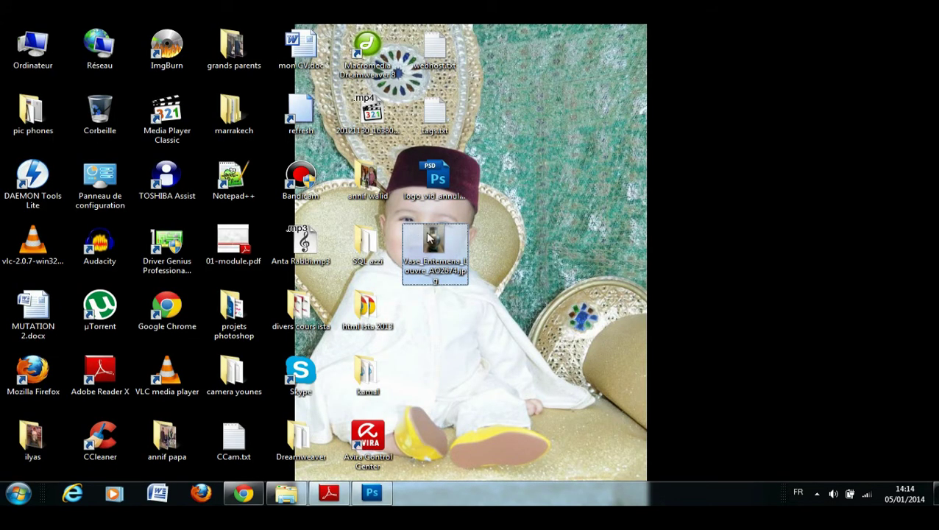
pyautogui.moveTo(433, 237); pyautogui.dragTo(360, 271)
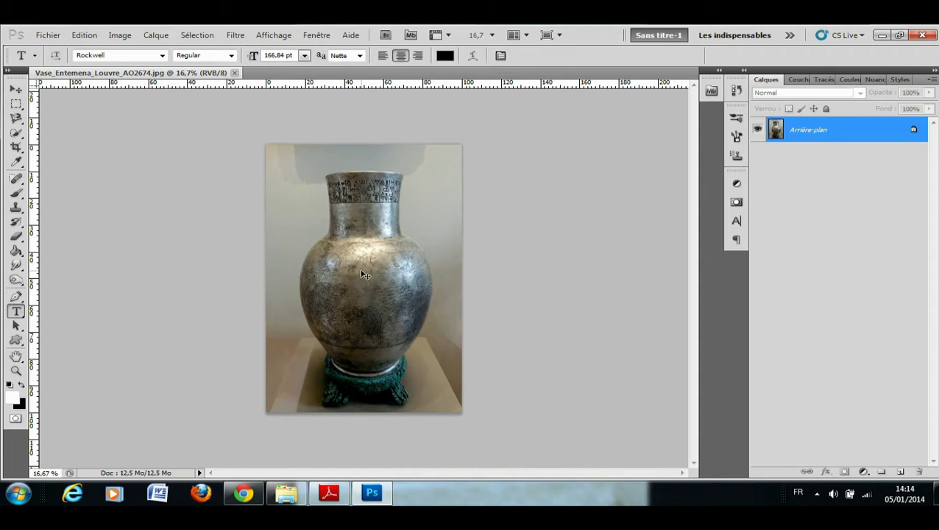
# Step: Duplicate the background layer of the vase photo and hide the original Arrière-plan layer
pyautogui.hotkey('ctrl', 'j')
pyautogui.click(759, 154)
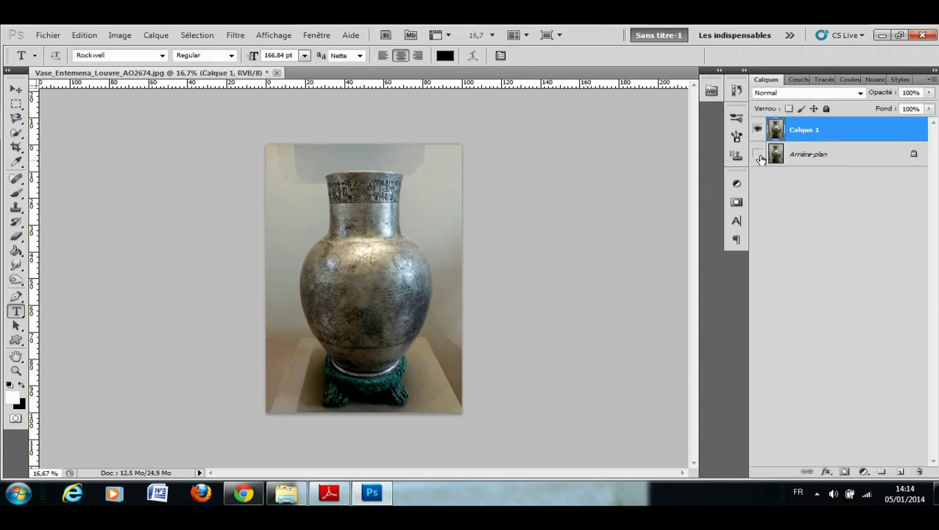
# Step: Start a Pen tool path at the rim's left corner, curve it along the top rim to the right corner, and retract the outgoing handle
pyautogui.click(17, 297)
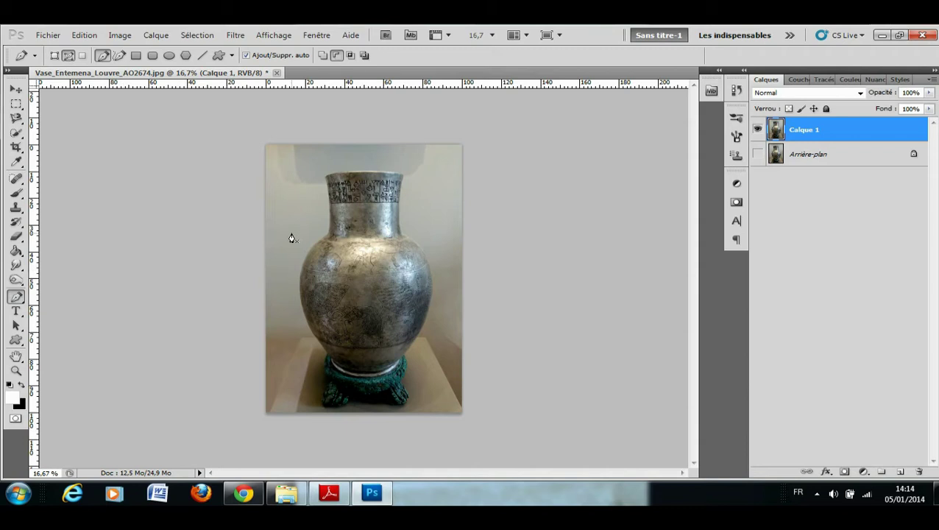
pyautogui.moveTo(293, 233); pyautogui.dragTo(289, 237)
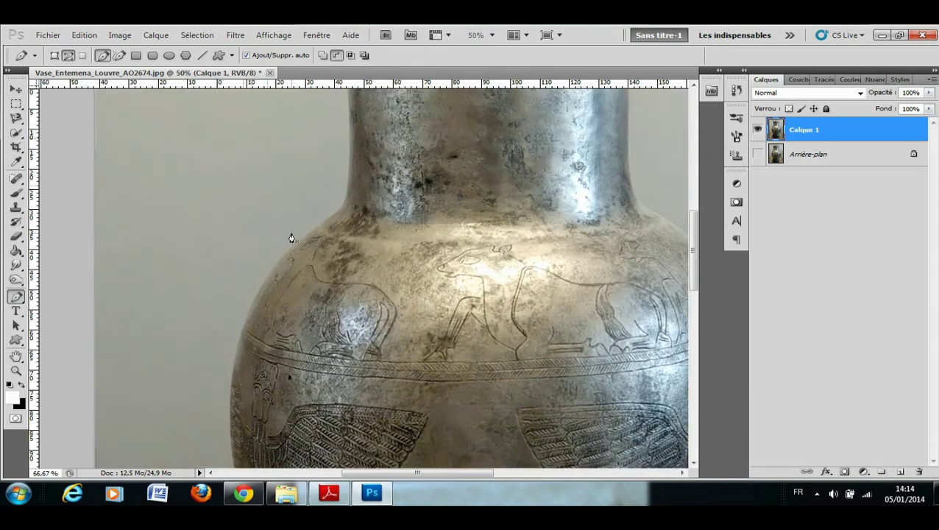
pyautogui.moveTo(412, 251); pyautogui.dragTo(269, 309)
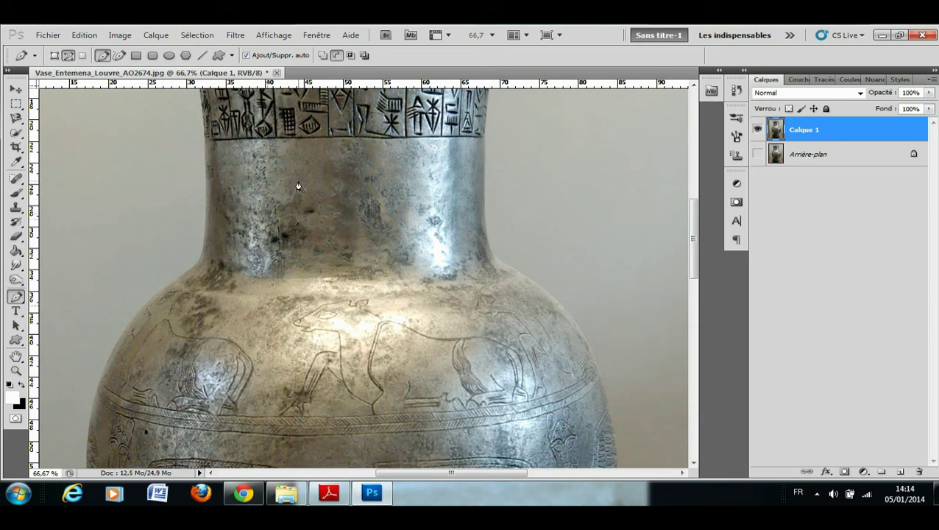
pyautogui.moveTo(299, 181); pyautogui.dragTo(310, 321)
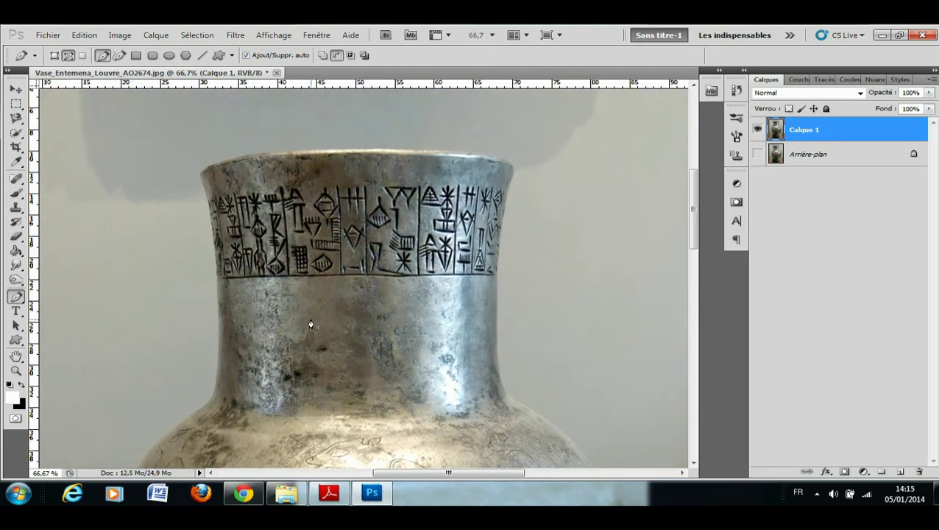
pyautogui.click(200, 174)
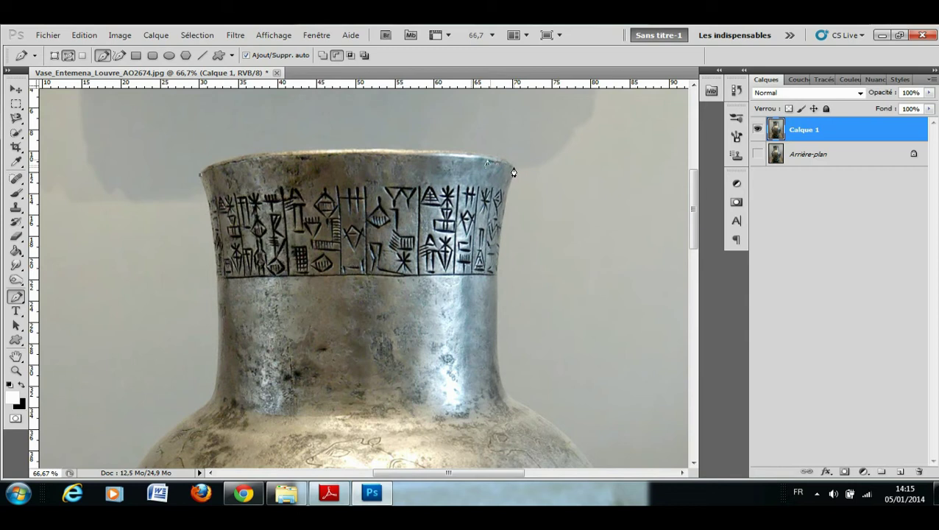
pyautogui.moveTo(513, 170); pyautogui.dragTo(671, 212)
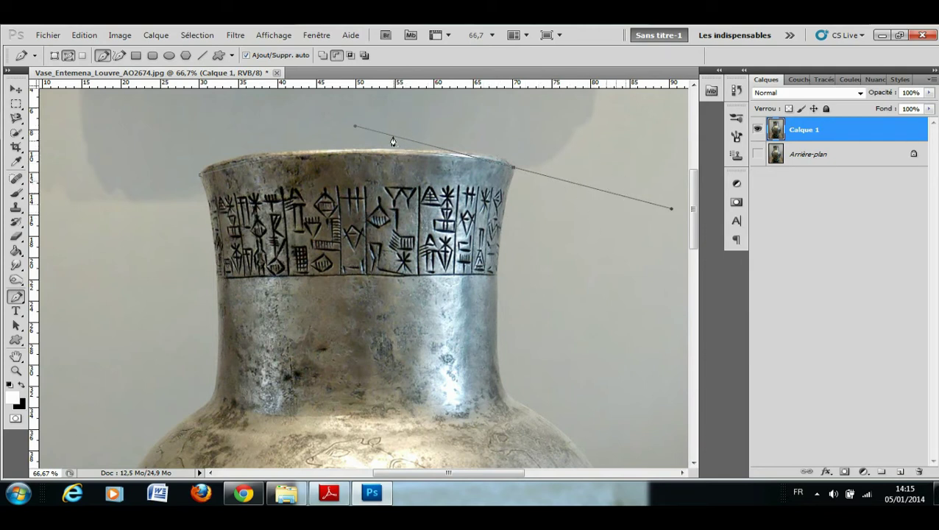
pyautogui.click(431, 148)
pyautogui.moveTo(671, 211); pyautogui.dragTo(515, 176)
# Step: Curve the path down the right side of the neck to its base and adjust the handle to follow the edge
pyautogui.moveTo(505, 397); pyautogui.dragTo(535, 464)
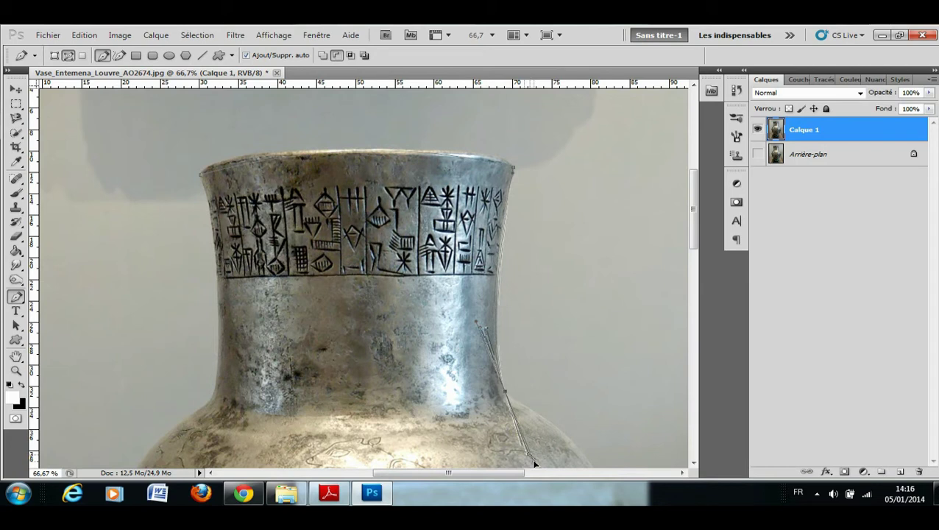
pyautogui.moveTo(534, 463); pyautogui.dragTo(534, 463)
pyautogui.scroll(3, 496, 326)
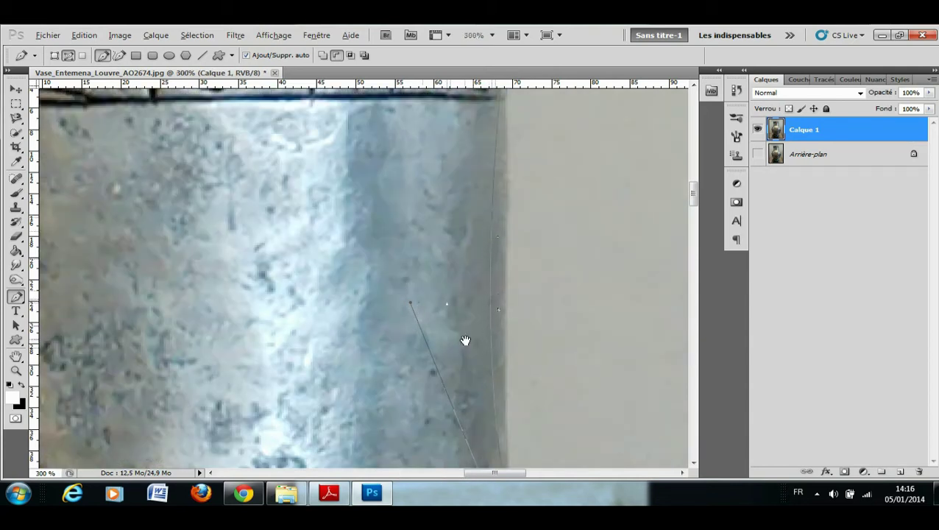
pyautogui.scroll(-1, 464, 344)
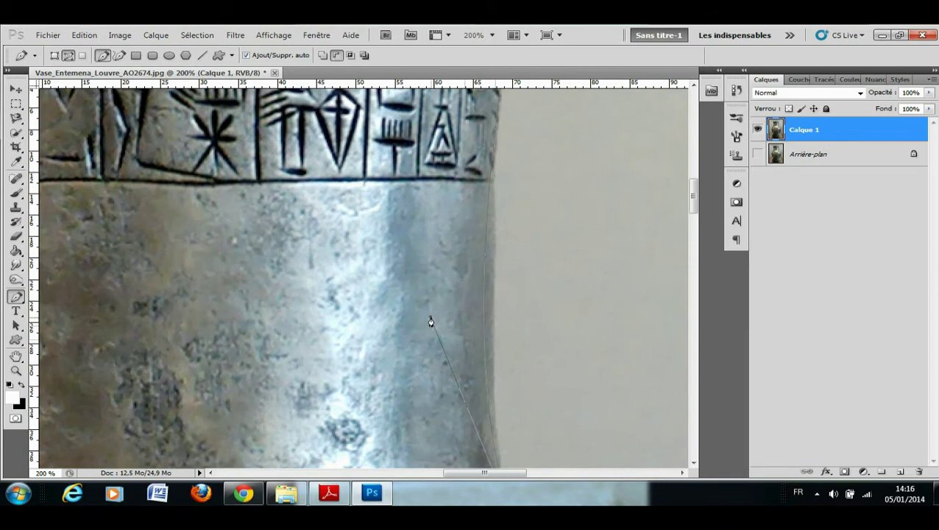
pyautogui.moveTo(432, 319); pyautogui.dragTo(449, 317)
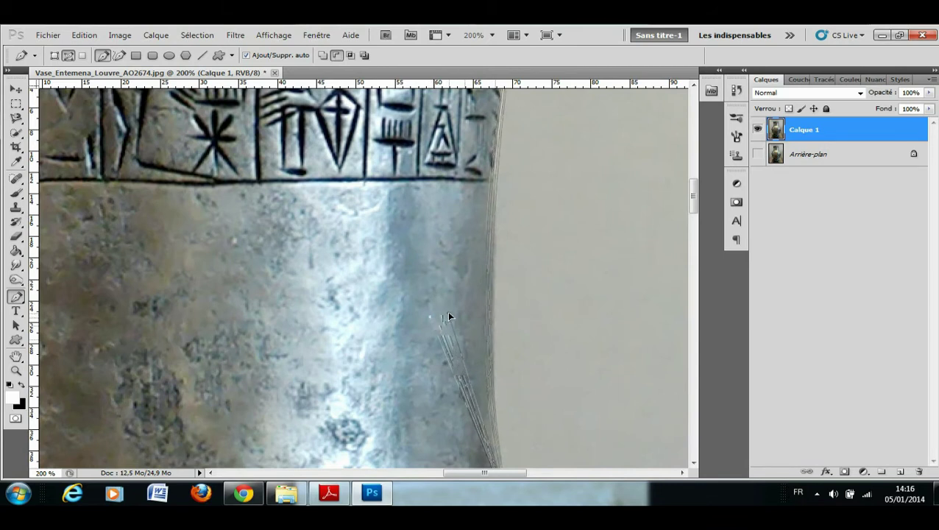
# Step: Refine the anchor point and handle at the rim's right corner so the path follows the upper neck's edge
pyautogui.moveTo(560, 189); pyautogui.dragTo(474, 388)
pyautogui.keyDown('alt'); pyautogui.click(475, 388); pyautogui.keyUp('alt')
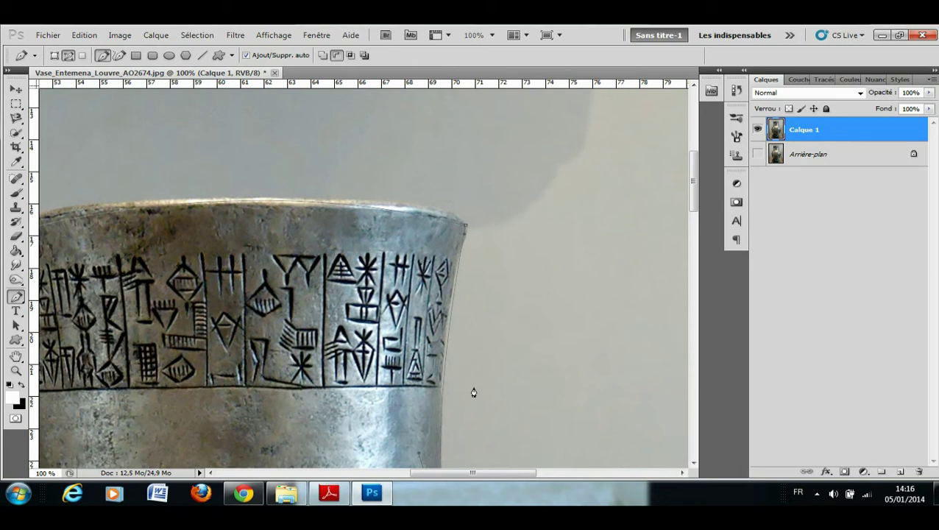
pyautogui.click(466, 346)
pyautogui.moveTo(465, 346); pyautogui.dragTo(435, 351)
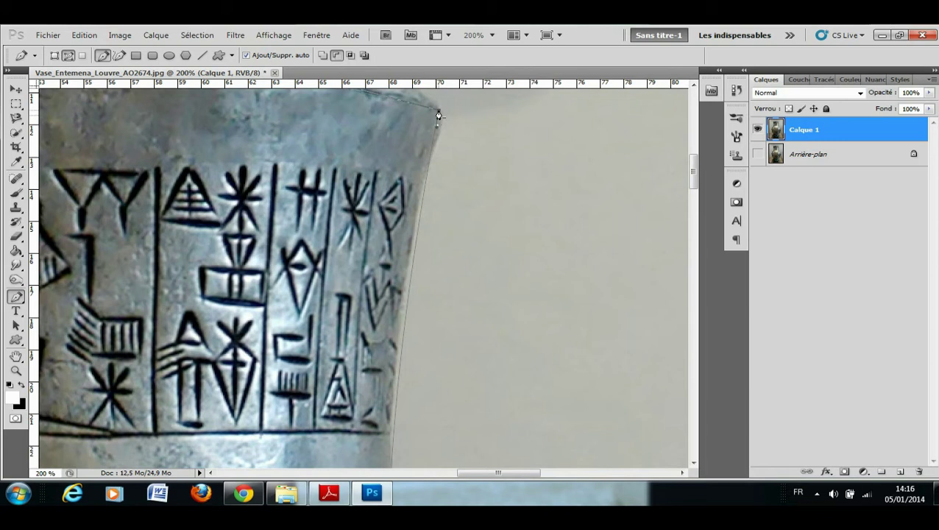
pyautogui.moveTo(437, 111); pyautogui.dragTo(432, 109)
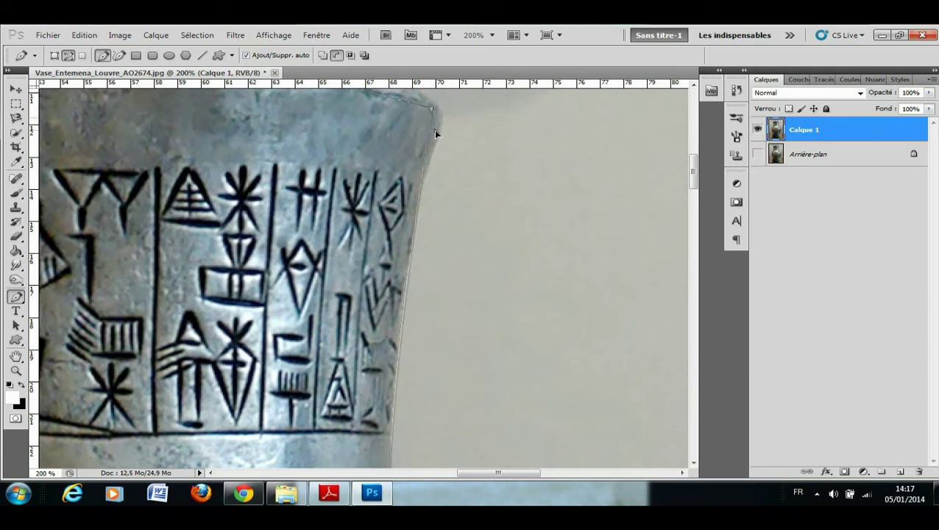
pyautogui.click(428, 138)
pyautogui.moveTo(434, 113); pyautogui.dragTo(440, 117)
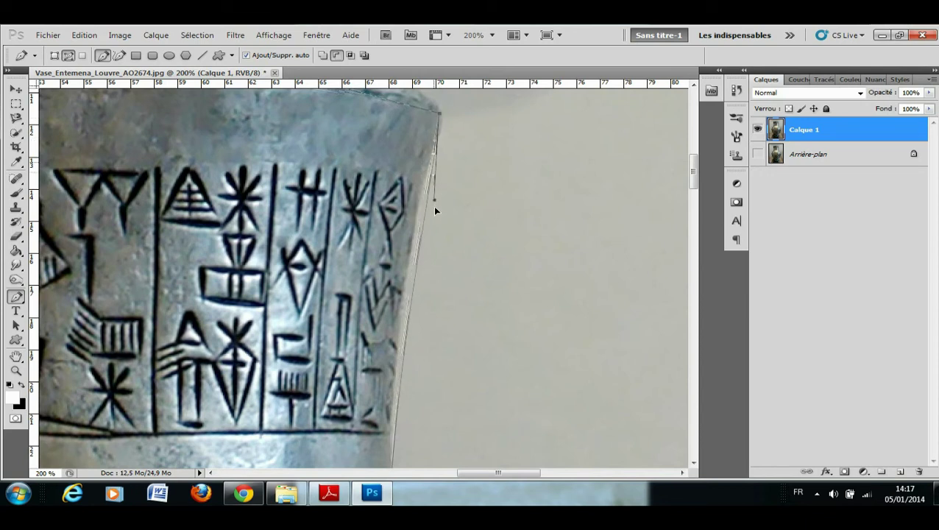
pyautogui.click(405, 234)
pyautogui.moveTo(405, 234)
pyautogui.mouseDown()
pyautogui.moveTo(444, 208)
pyautogui.moveTo(461, 216)
pyautogui.moveTo(422, 232)
pyautogui.moveTo(445, 235)
pyautogui.moveTo(435, 242)
pyautogui.moveTo(405, 235)
pyautogui.moveTo(442, 240)
pyautogui.moveTo(409, 239)
pyautogui.mouseUp()
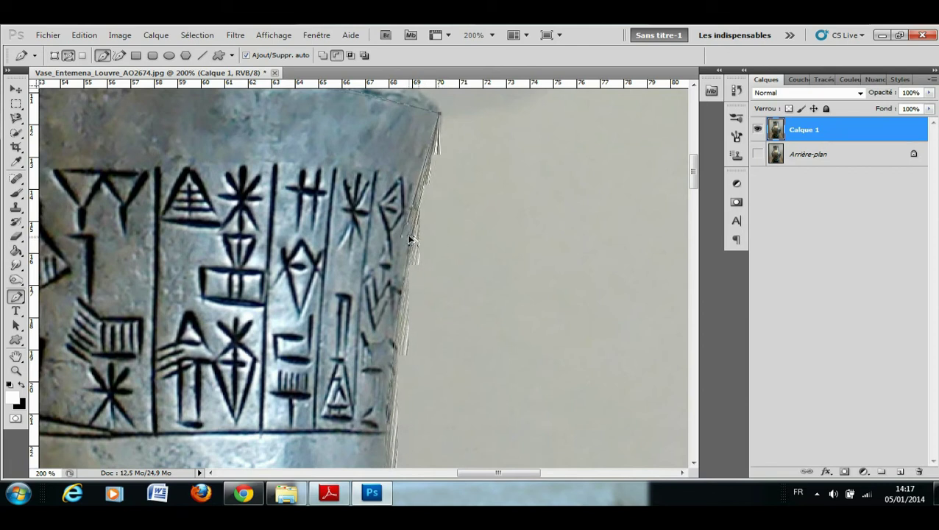
# Step: Adjust the incoming handle of the anchor at the neck's base to fit the lower neck's right edge
pyautogui.moveTo(472, 275); pyautogui.dragTo(450, 78)
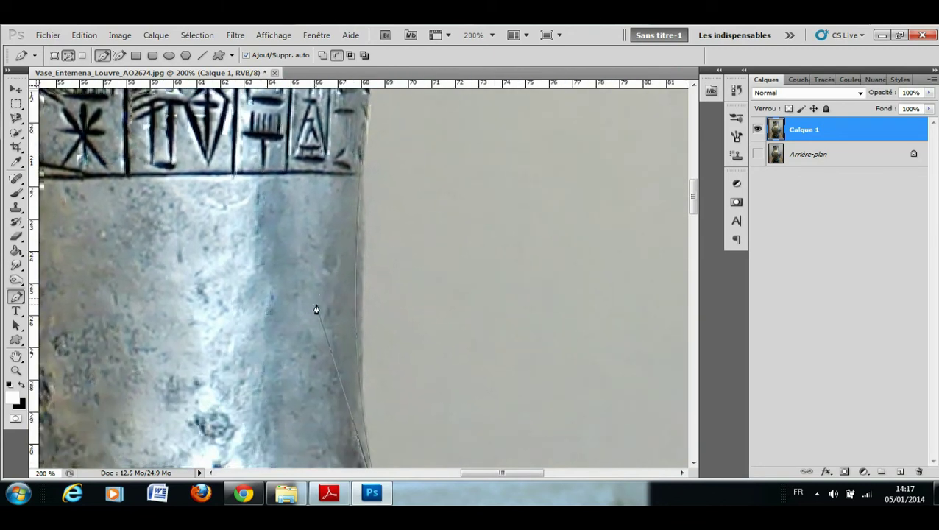
pyautogui.moveTo(318, 310); pyautogui.dragTo(326, 309)
pyautogui.keyDown('ctrl'); pyautogui.keyDown('alt'); pyautogui.click(377, 360); pyautogui.keyUp('alt'); pyautogui.keyUp('ctrl')
pyautogui.moveTo(378, 359); pyautogui.dragTo(341, 232)
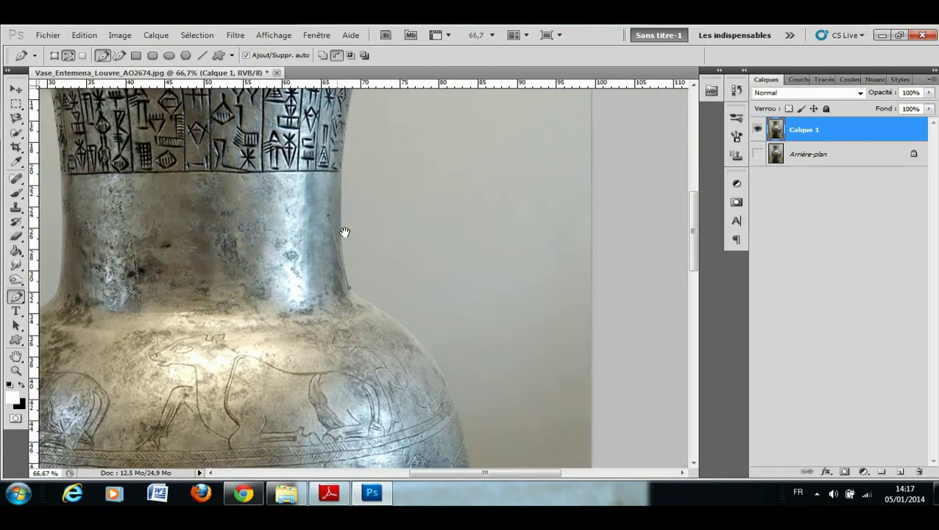
pyautogui.click(326, 224)
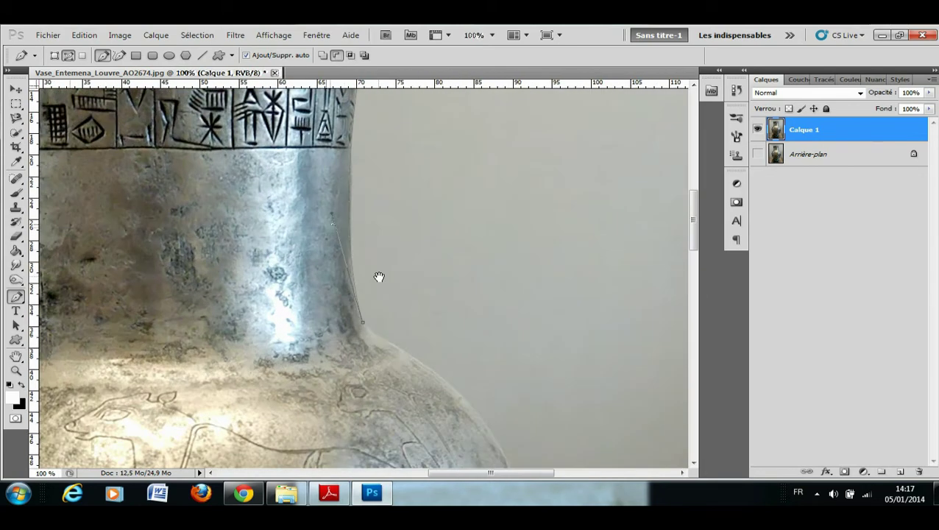
# Step: Retract the outgoing handle at the neck's base, curve the path over the right shoulder to the belly, and shorten the new anchor's outgoing handle
pyautogui.moveTo(378, 276); pyautogui.dragTo(310, 148)
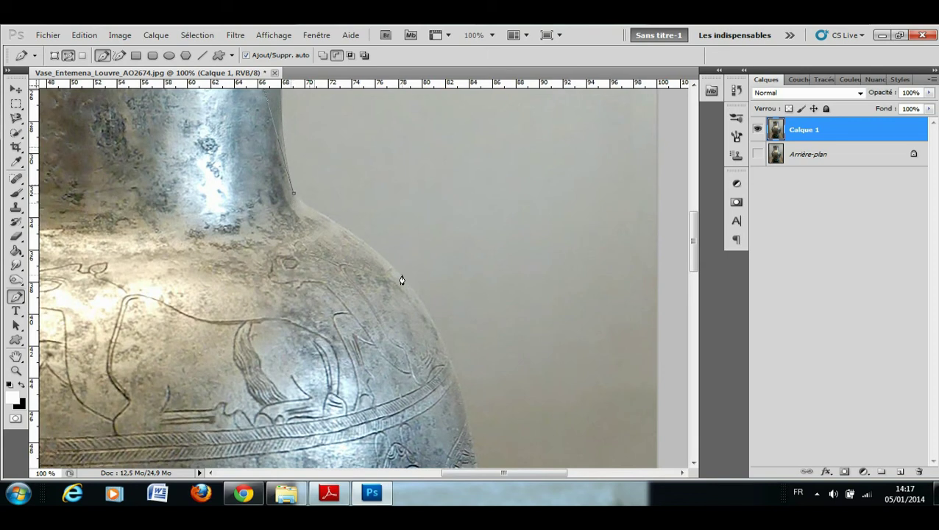
pyautogui.click(449, 364)
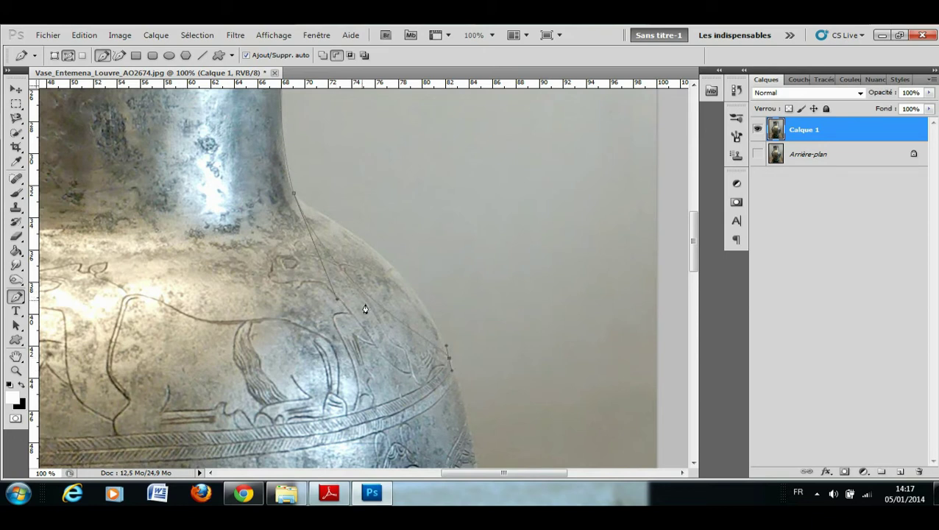
pyautogui.hotkey('ctrl', 'z')
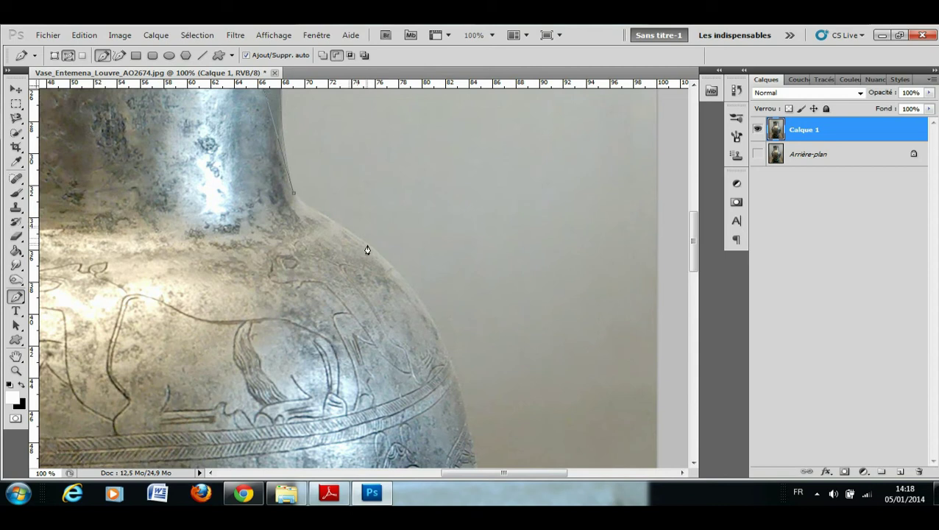
pyautogui.click(368, 247)
pyautogui.moveTo(337, 299); pyautogui.dragTo(297, 201)
pyautogui.moveTo(456, 381); pyautogui.dragTo(455, 237)
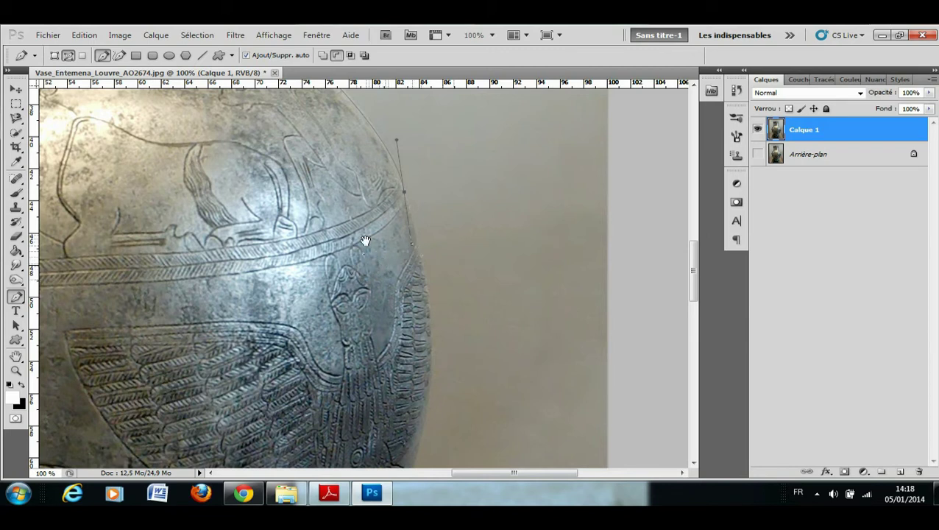
pyautogui.moveTo(356, 257)
pyautogui.mouseDown()
pyautogui.moveTo(384, 241)
pyautogui.moveTo(395, 258)
pyautogui.moveTo(348, 247)
pyautogui.moveTo(374, 262)
pyautogui.mouseUp()
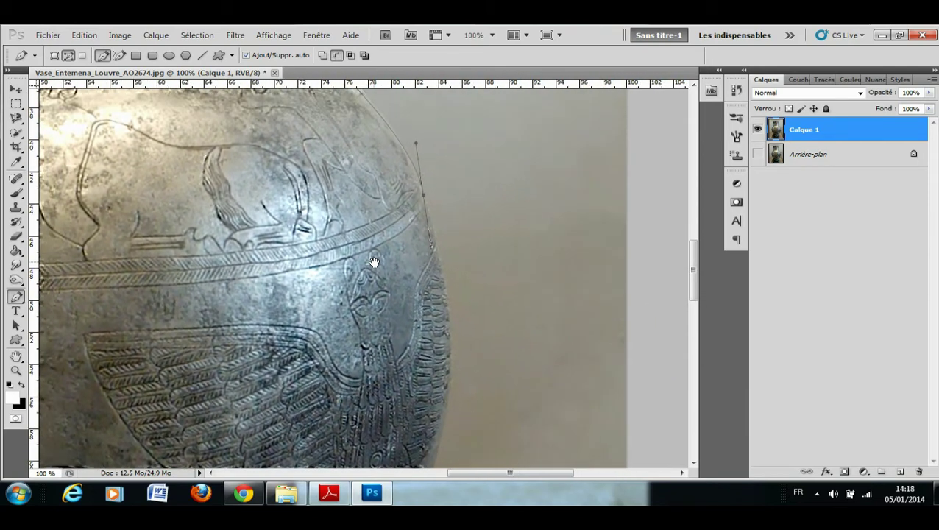
pyautogui.click(433, 233)
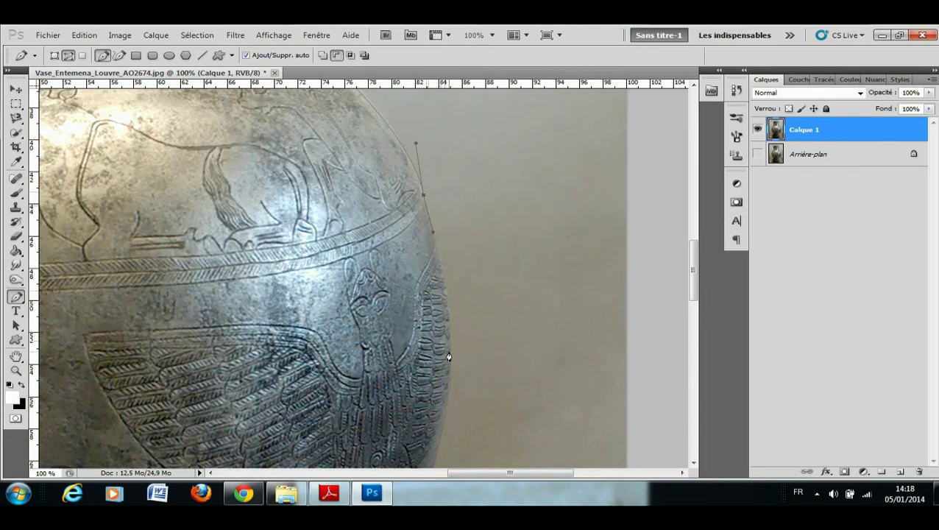
# Step: Continue the path with curved segments down the right side of the belly towards the vase's lower end
pyautogui.moveTo(449, 385); pyautogui.dragTo(445, 335)
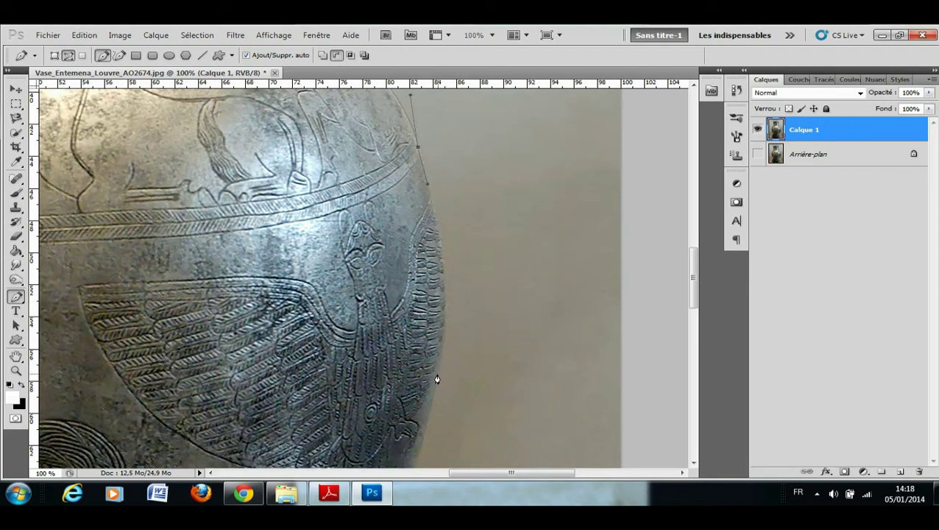
pyautogui.moveTo(437, 379); pyautogui.dragTo(469, 262)
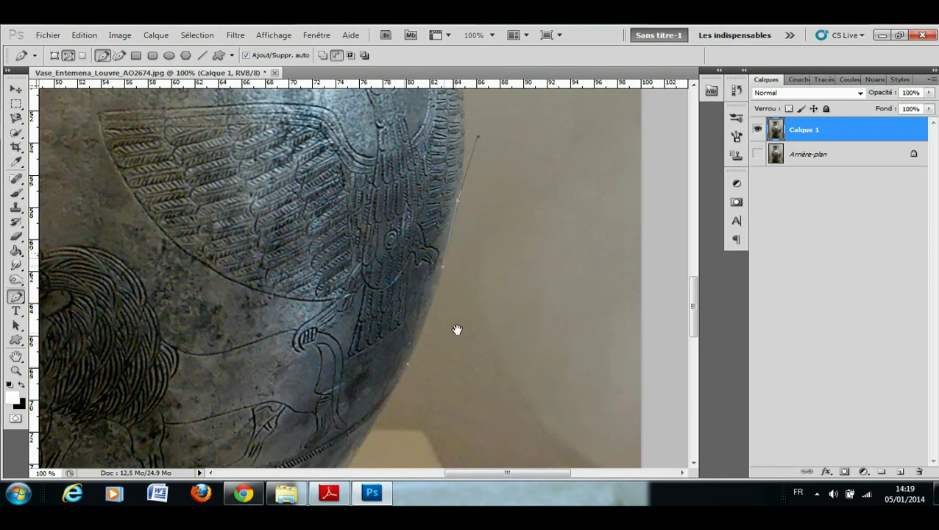
pyautogui.moveTo(458, 329); pyautogui.dragTo(466, 266)
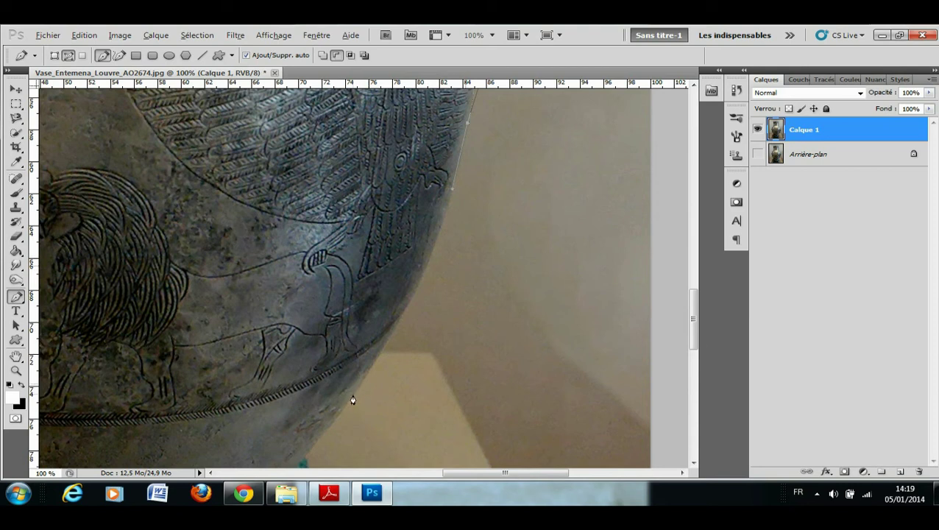
pyautogui.moveTo(352, 401); pyautogui.dragTo(307, 438)
pyautogui.scroll(-4, 417, 296)
pyautogui.hscroll(-2, 417, 296)
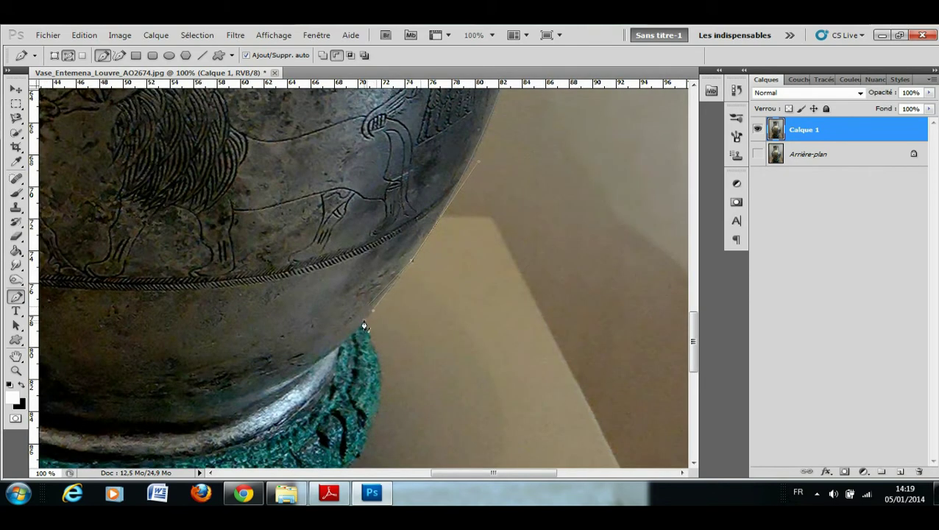
# Step: Continue the path around the right end of the vase's base ring with curved segments and retract the corner anchor's outgoing handle
pyautogui.scroll(-5, 377, 247)
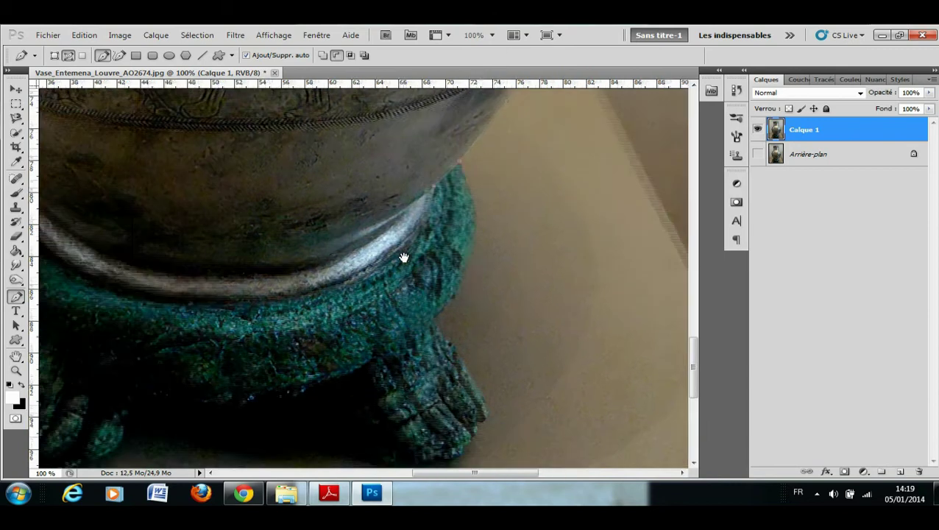
pyautogui.hscroll(-3, 403, 256)
pyautogui.moveTo(379, 268); pyautogui.dragTo(341, 285)
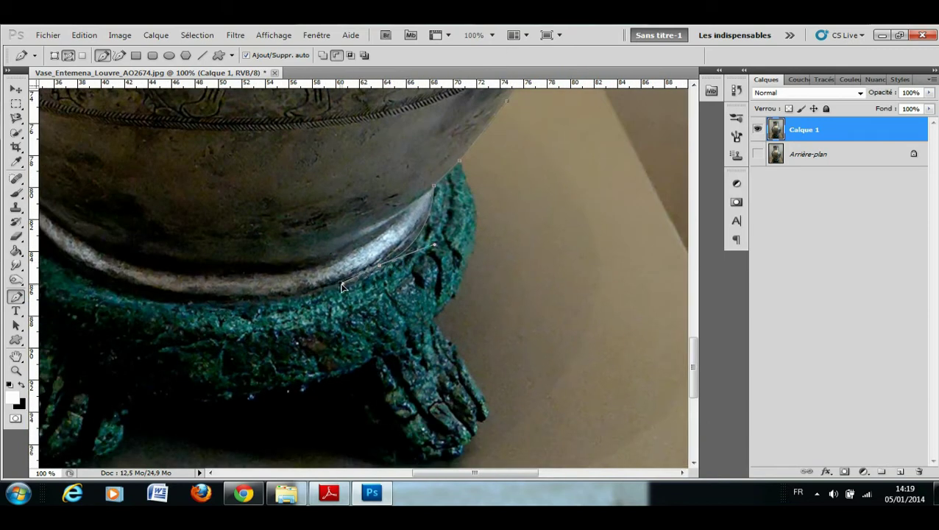
pyautogui.keyDown('alt'); pyautogui.click(380, 268); pyautogui.keyUp('alt')
pyautogui.moveTo(239, 302); pyautogui.dragTo(187, 298)
# Step: Extend the path along the base ring's lower edge to its left end and retract the last anchor's outgoing handle
pyautogui.hscroll(-7, 356, 312)
pyautogui.moveTo(343, 303); pyautogui.dragTo(305, 287)
pyautogui.moveTo(415, 316); pyautogui.dragTo(518, 323)
pyautogui.moveTo(250, 207); pyautogui.dragTo(255, 178)
pyautogui.moveTo(199, 210); pyautogui.dragTo(284, 375)
pyautogui.keyDown('alt'); pyautogui.click(335, 366); pyautogui.keyUp('alt')
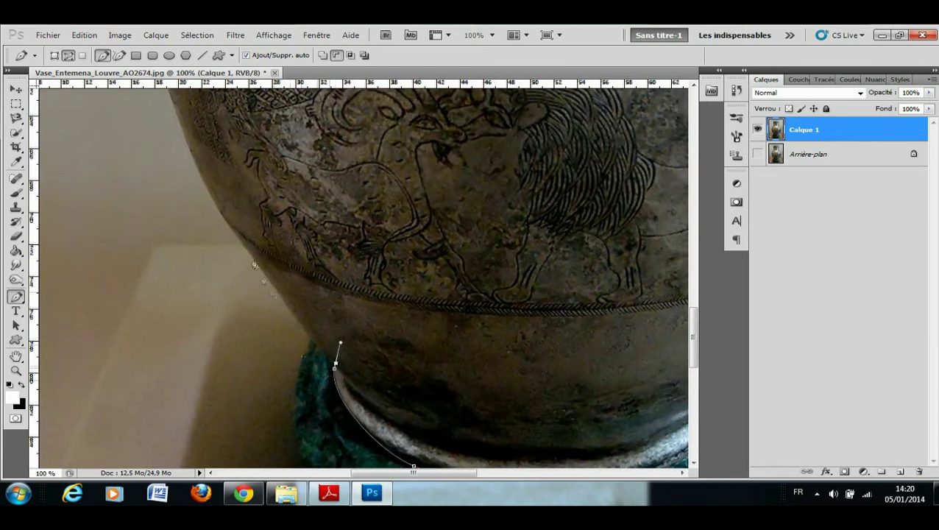
# Step: Trace the left side of the belly upwards from the base with curved path segments, up to the shoulder
pyautogui.moveTo(278, 290); pyautogui.dragTo(279, 279)
pyautogui.moveTo(180, 125); pyautogui.dragTo(153, 111)
pyautogui.keyDown('ctrl'); pyautogui.click(277, 342); pyautogui.keyUp('ctrl')
pyautogui.scroll(5, 276, 342)
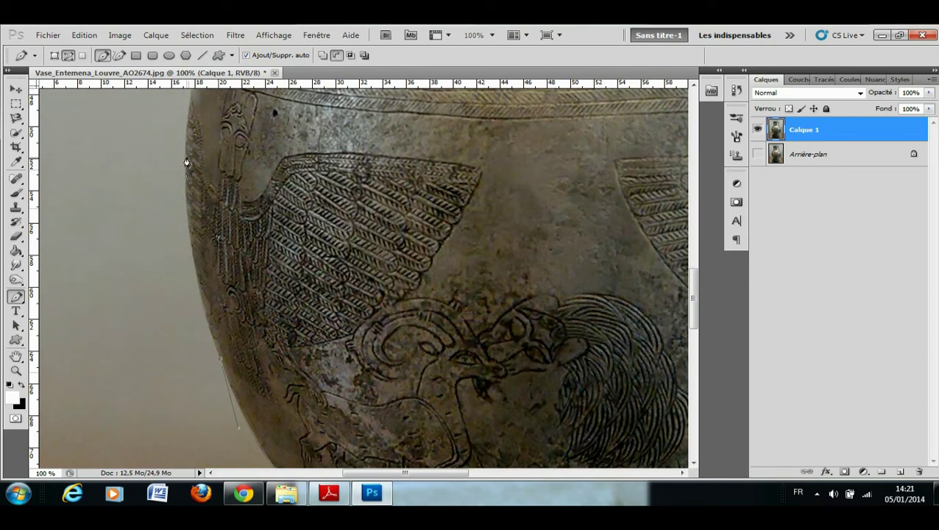
pyautogui.scroll(1, 205, 310)
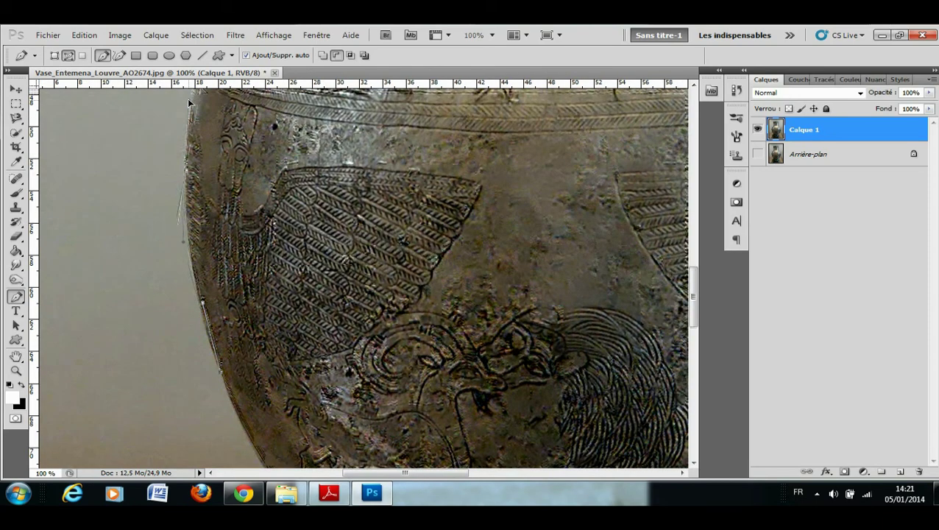
pyautogui.scroll(8, 205, 310)
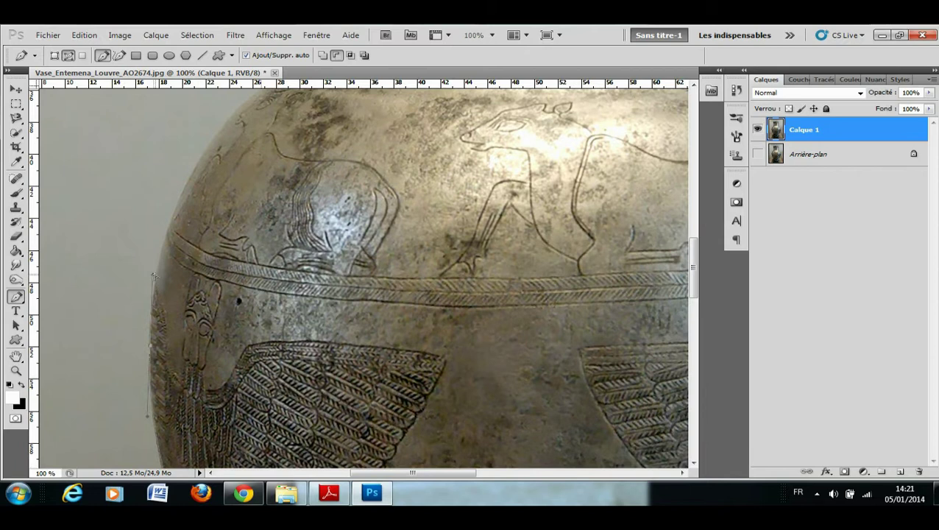
pyautogui.scroll(1, 255, 234)
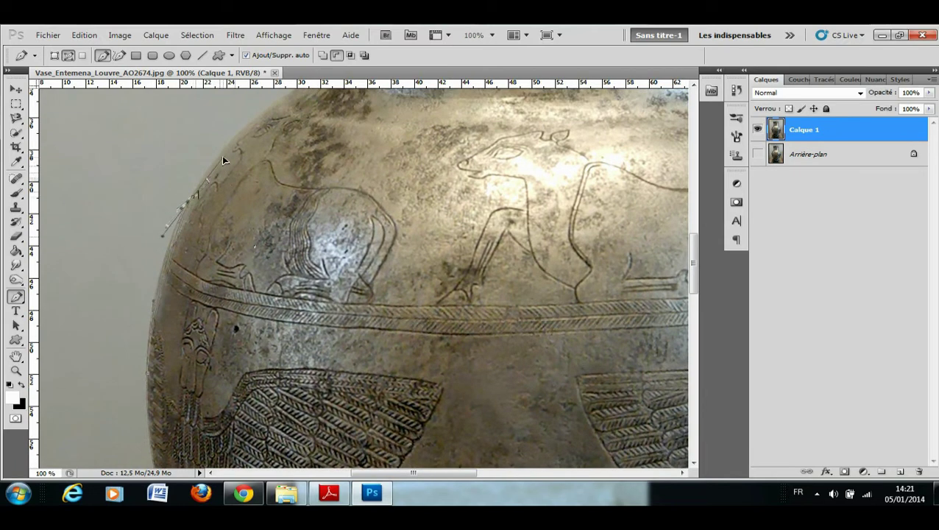
# Step: Curve the path over the left shoulder, up the neck's left edge to the rim, and close the vase outline
pyautogui.scroll(6, 192, 202)
pyautogui.moveTo(297, 216); pyautogui.dragTo(302, 203)
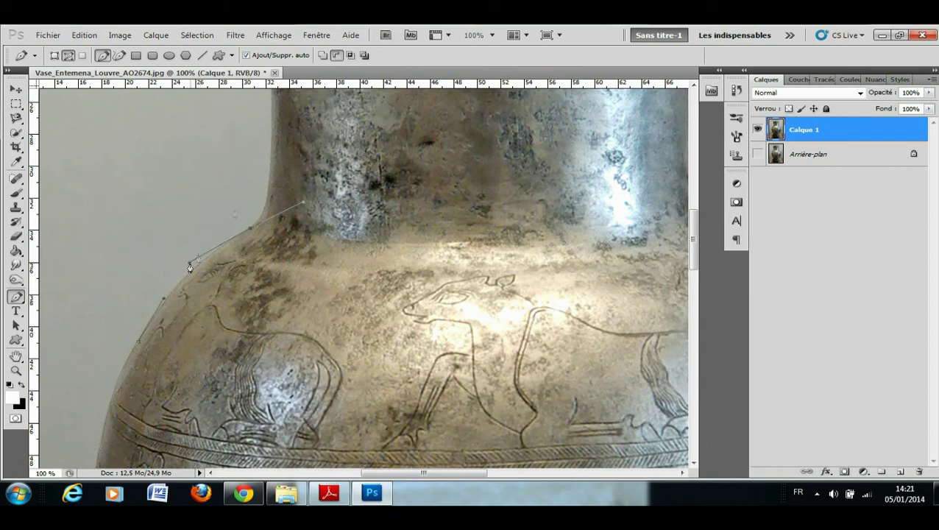
pyautogui.scroll(5, 189, 266)
pyautogui.click(253, 238)
pyautogui.moveTo(253, 238); pyautogui.dragTo(245, 175)
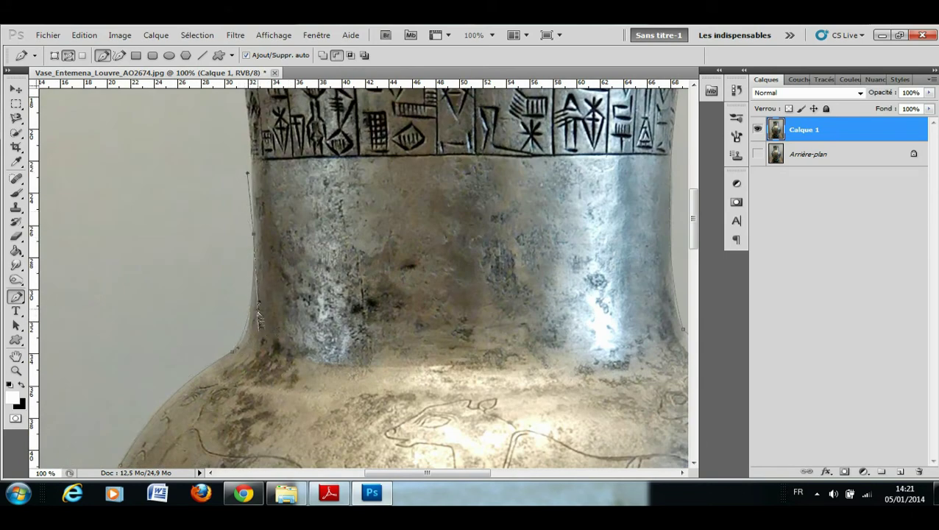
pyautogui.scroll(3, 257, 361)
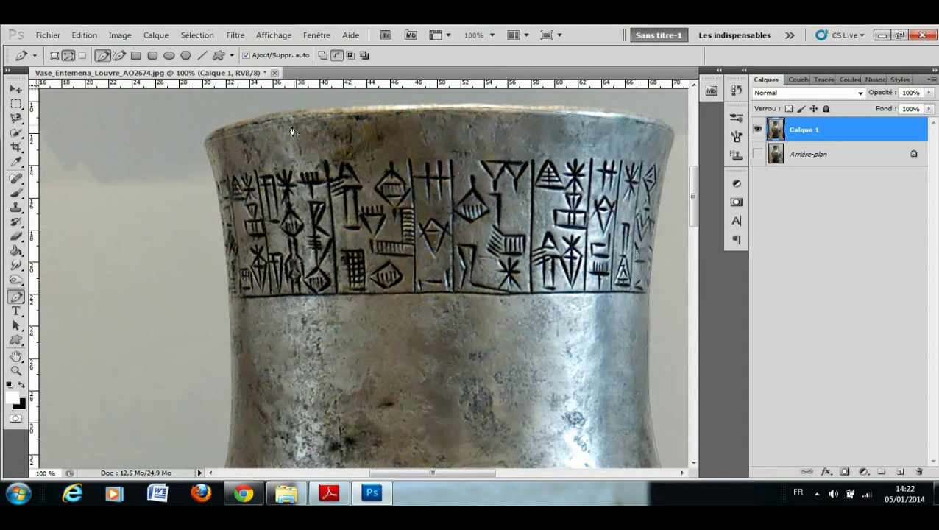
pyautogui.rightClick(292, 130)
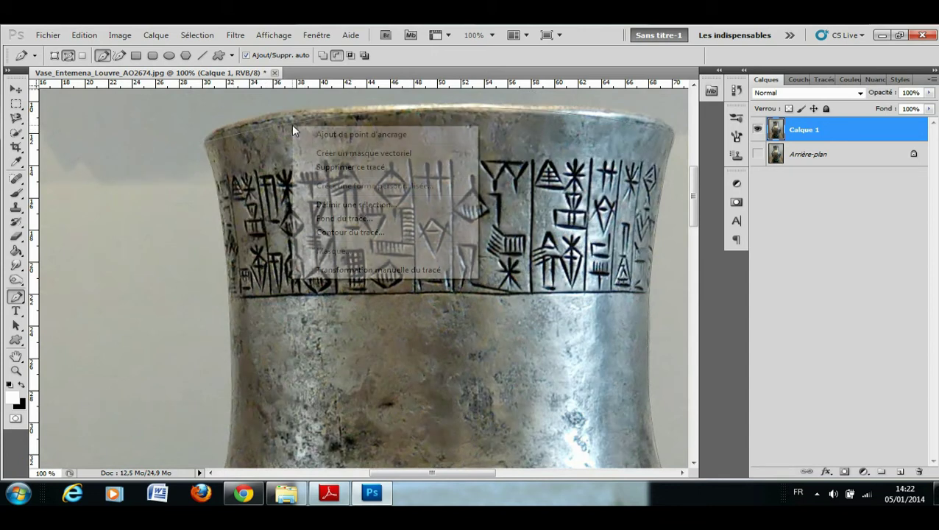
pyautogui.click(359, 232)
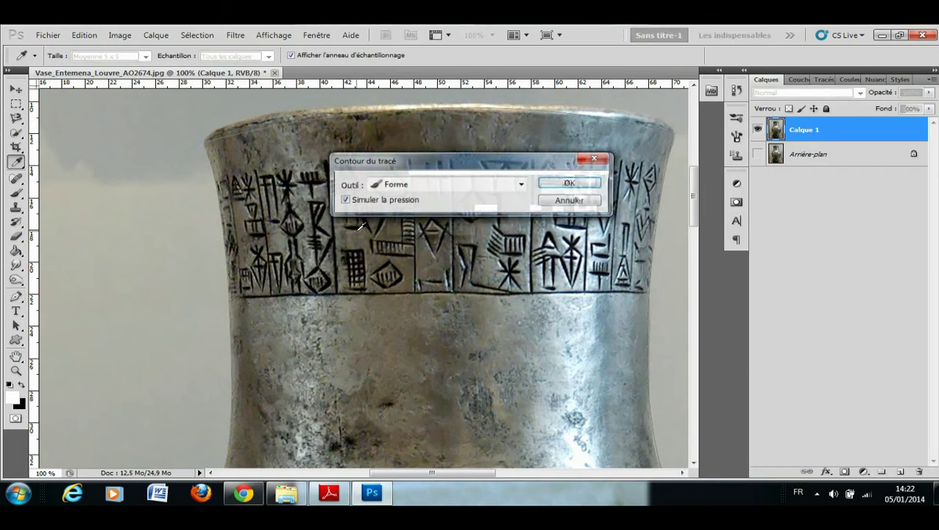
pyautogui.click(570, 200)
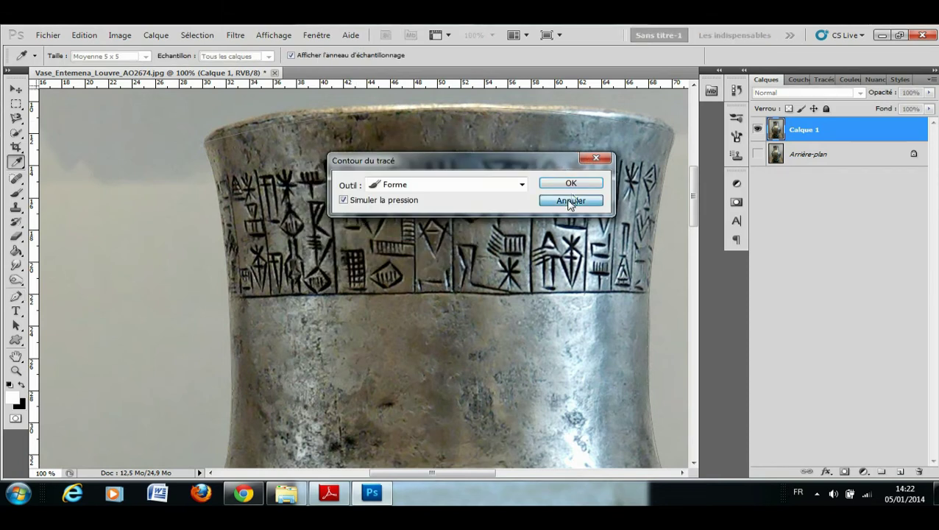
# Step: Convert the closed vase path into a new anti-aliased selection with a feather radius of 0 pixels
pyautogui.rightClick(269, 130)
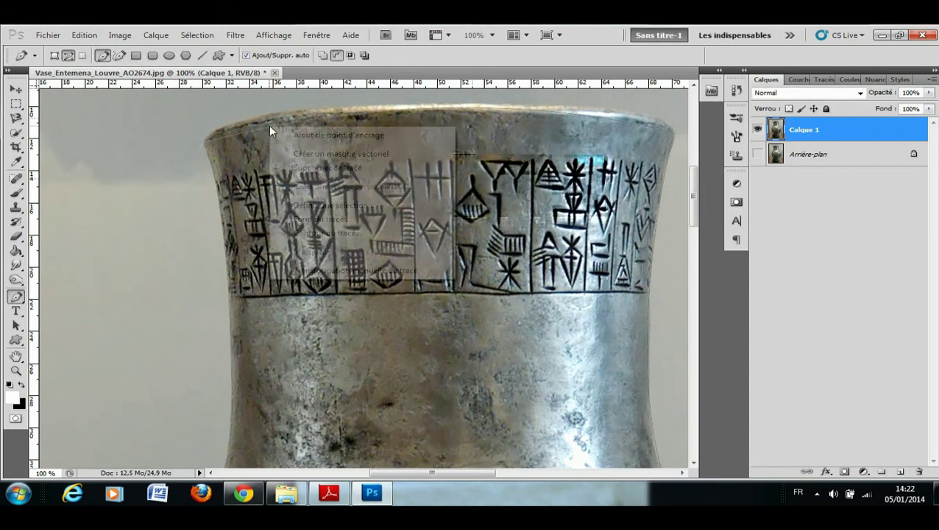
pyautogui.click(326, 206)
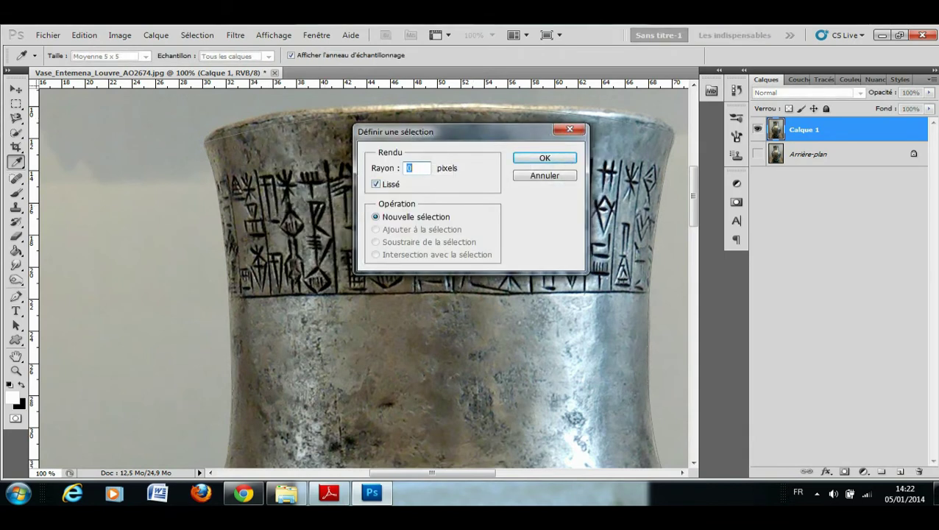
pyautogui.click(535, 161)
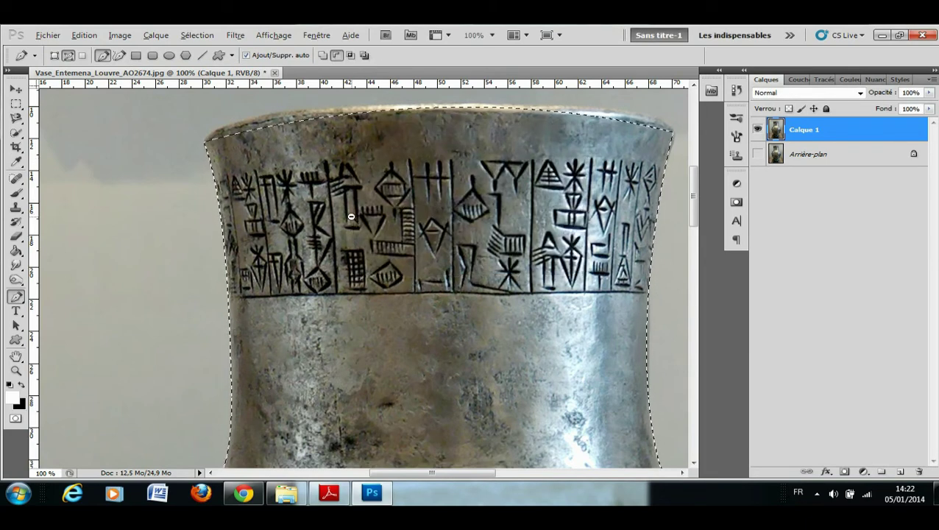
# Step: Invert the selection so that it covers only the vase and excludes the background
pyautogui.hotkey('ctrl', 'd')
pyautogui.scroll(-3, 351, 216)
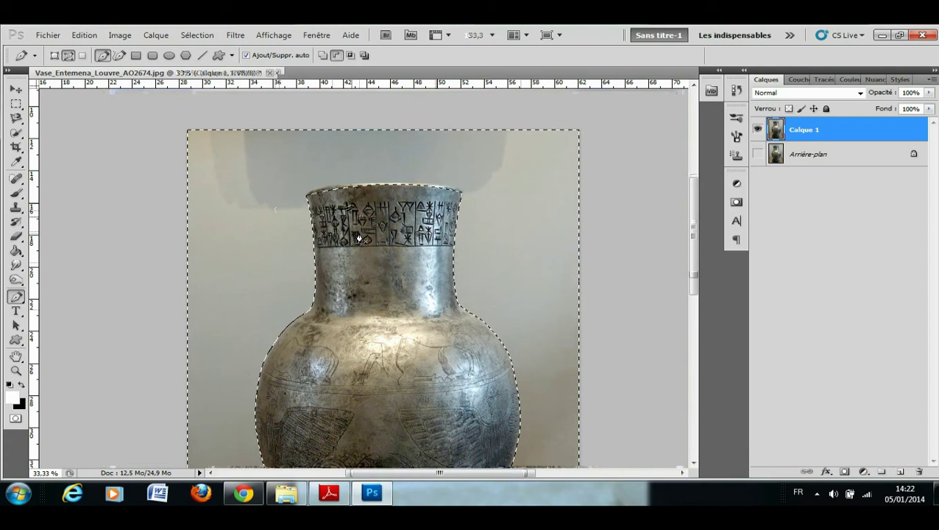
pyautogui.moveTo(359, 234); pyautogui.dragTo(340, 184)
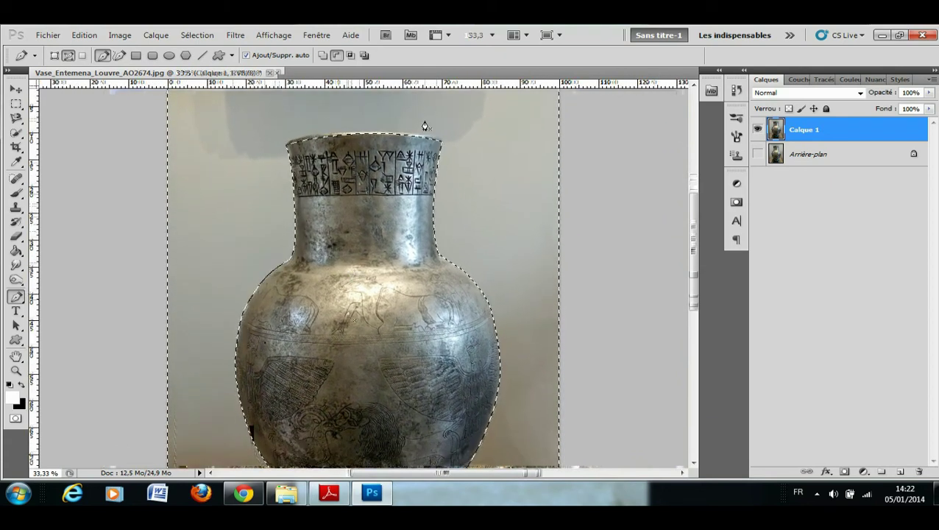
pyautogui.hotkey('ctrl', 'd')
pyautogui.keyDown('alt'); pyautogui.click(243, 235); pyautogui.keyUp('alt')
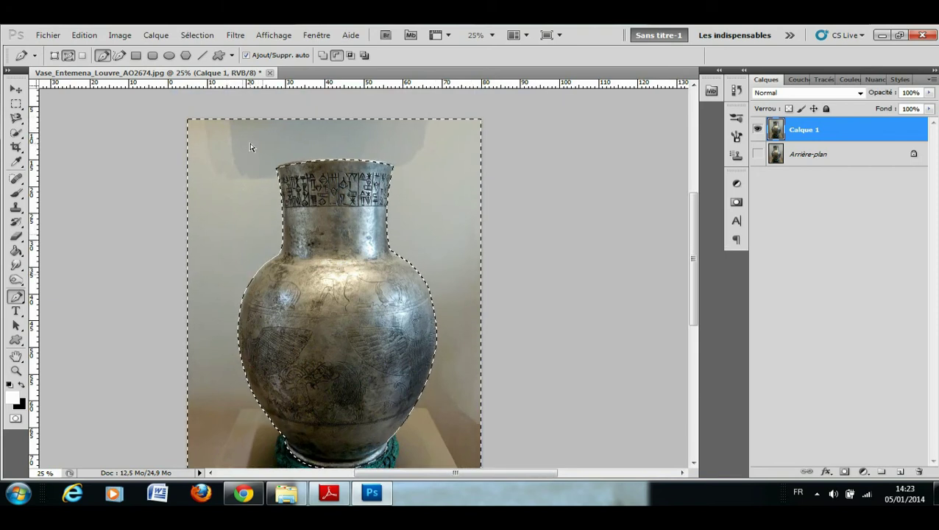
pyautogui.hotkey('ctrl', 'shift', 'i')
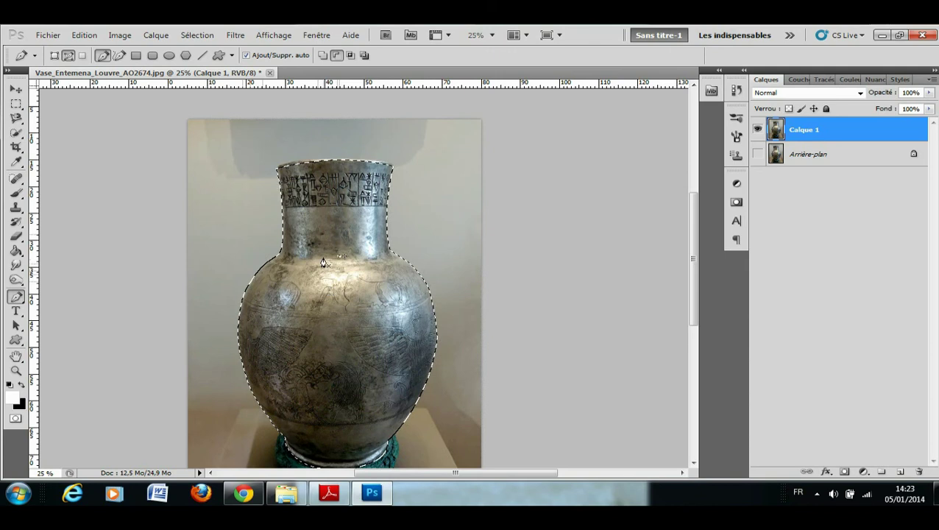
pyautogui.hotkey('ctrl', 'shift', 'i')
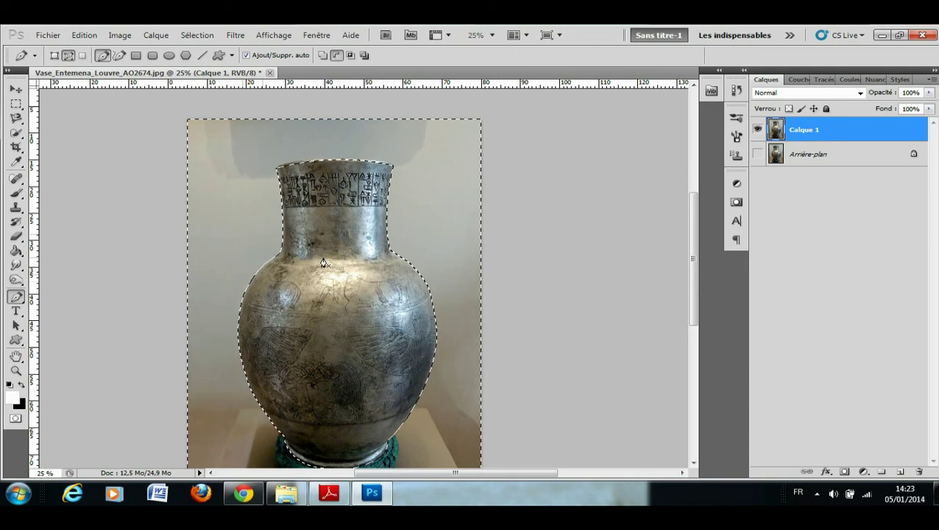
pyautogui.click(198, 35)
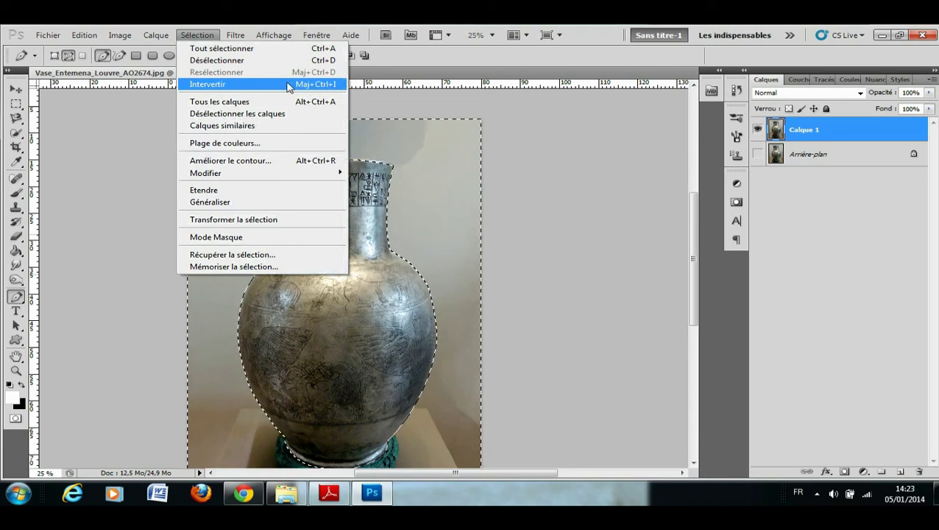
pyautogui.click(239, 87)
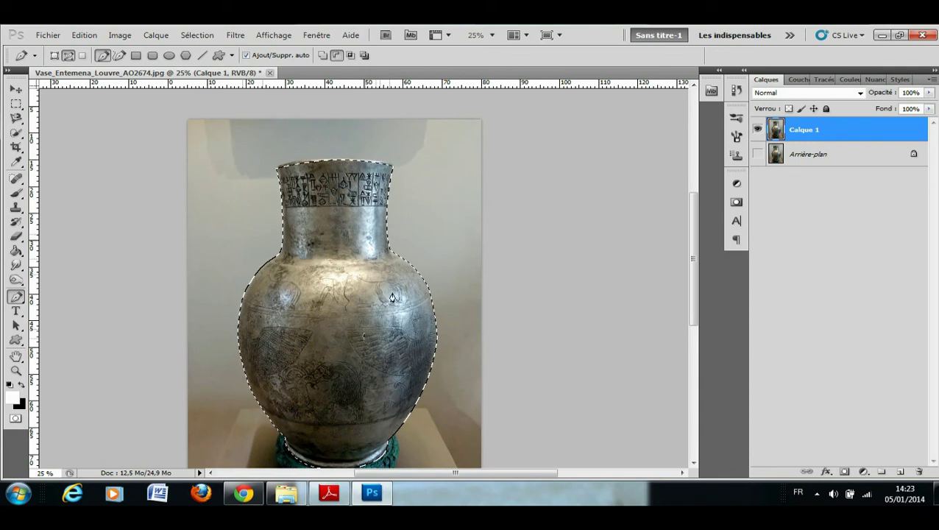
# Step: Try isolating the vase with a layer mask and by cutting and pasting it onto a new layer, undoing both attempts
pyautogui.click(845, 472)
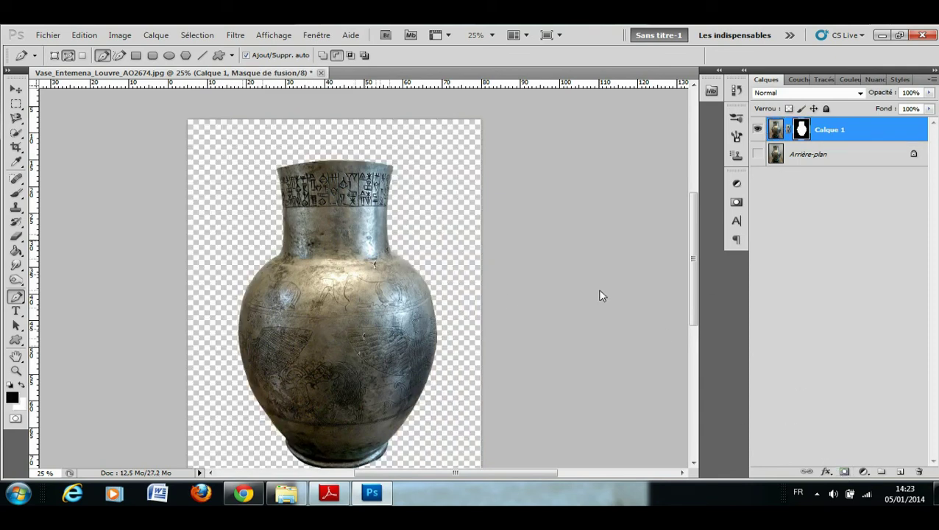
pyautogui.hotkey('ctrl', 'z')
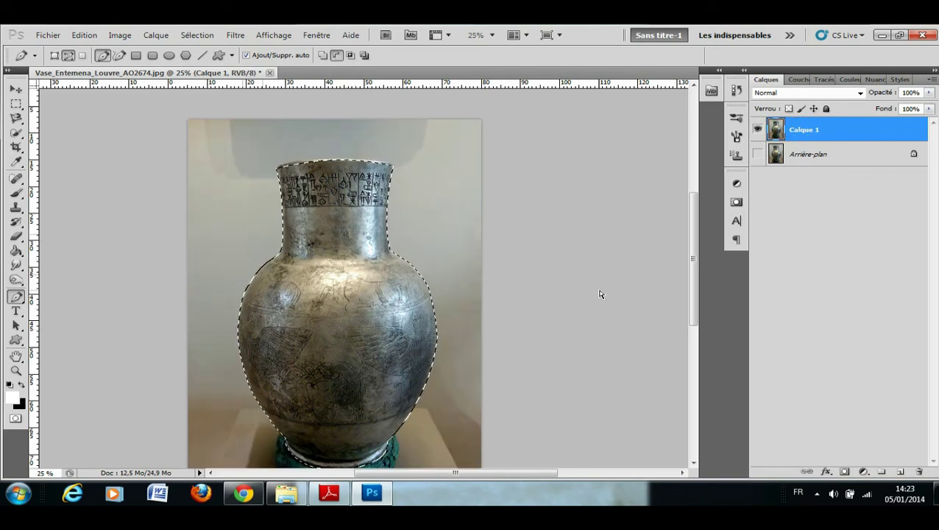
pyautogui.press('Delete')
pyautogui.hotkey('ctrl', 'shift', 'n')
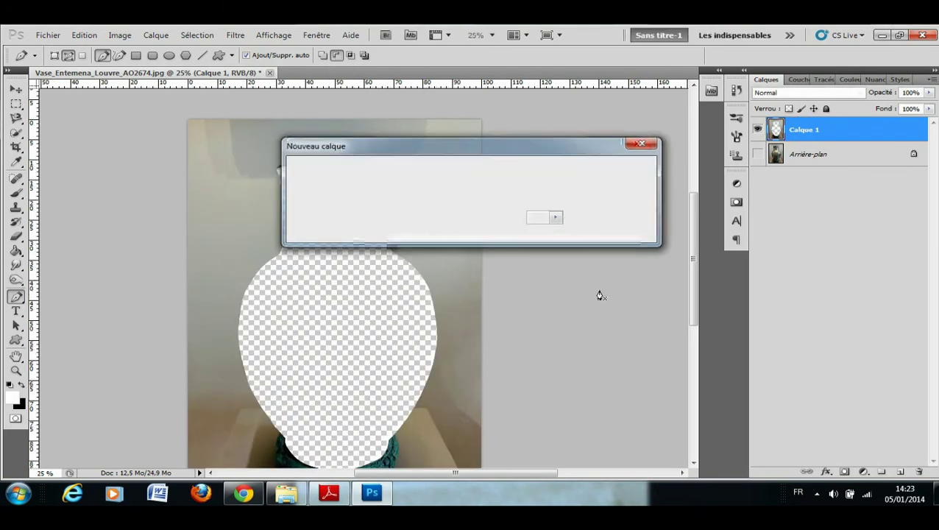
pyautogui.press('Return')
pyautogui.hotkey('ctrl', 'v')
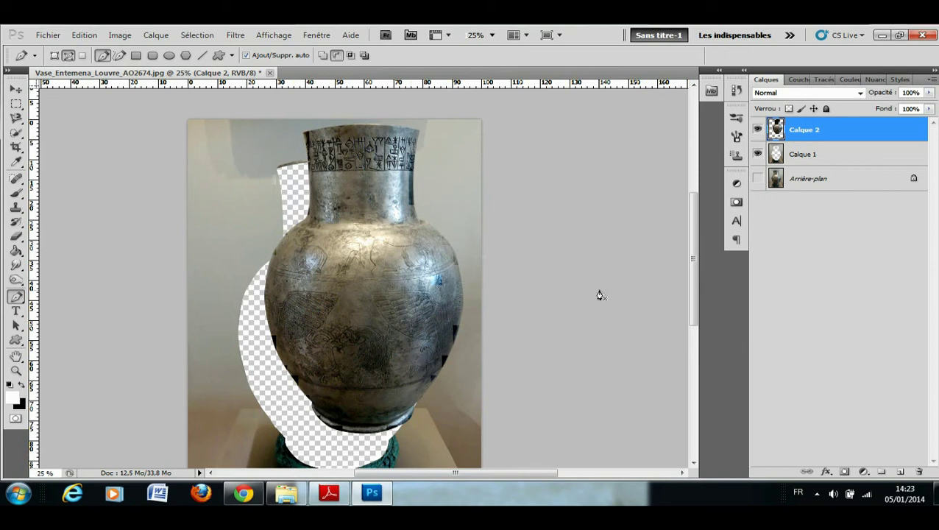
pyautogui.hotkey('ctrl', 'alt', 'z')
pyautogui.hotkey('ctrl', 'alt', 'z')
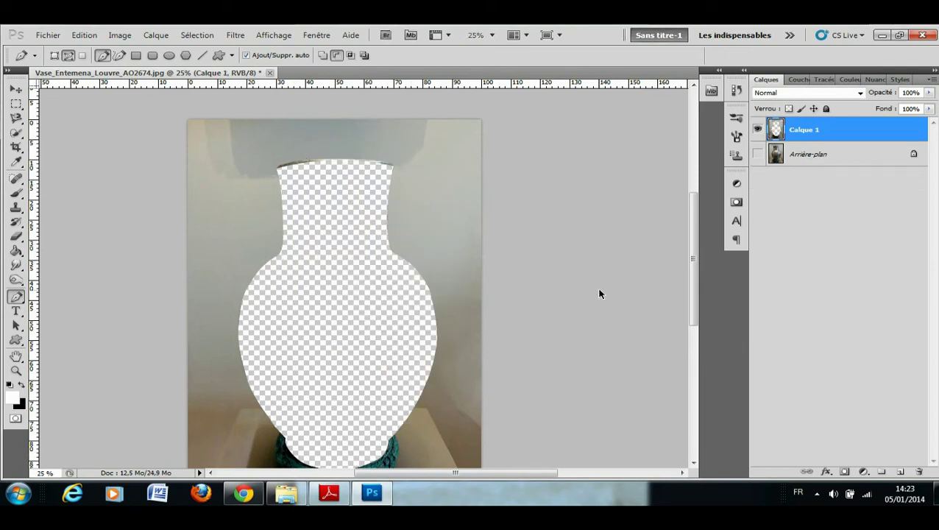
pyautogui.hotkey('ctrl', 'alt', 'z')
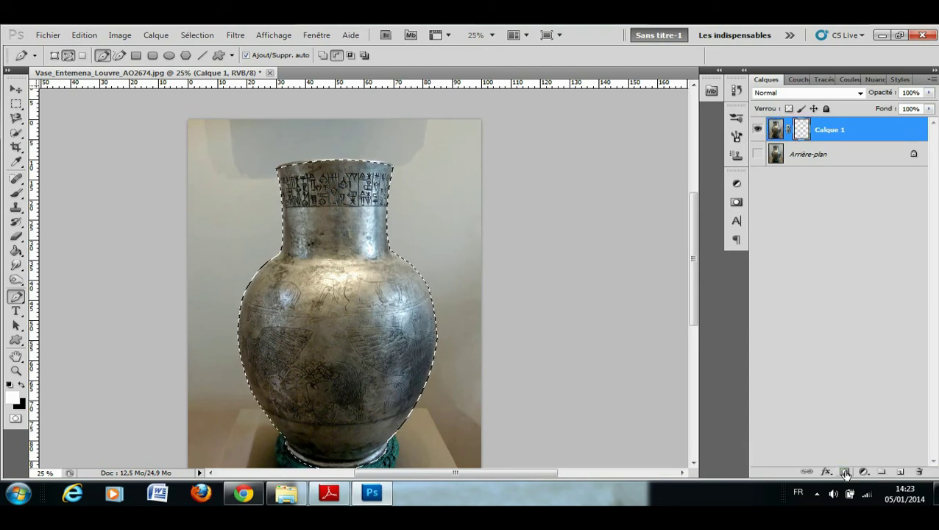
# Step: Mask Calque 1 with the vase selection and add a new layer directly beneath it
pyautogui.click(846, 473)
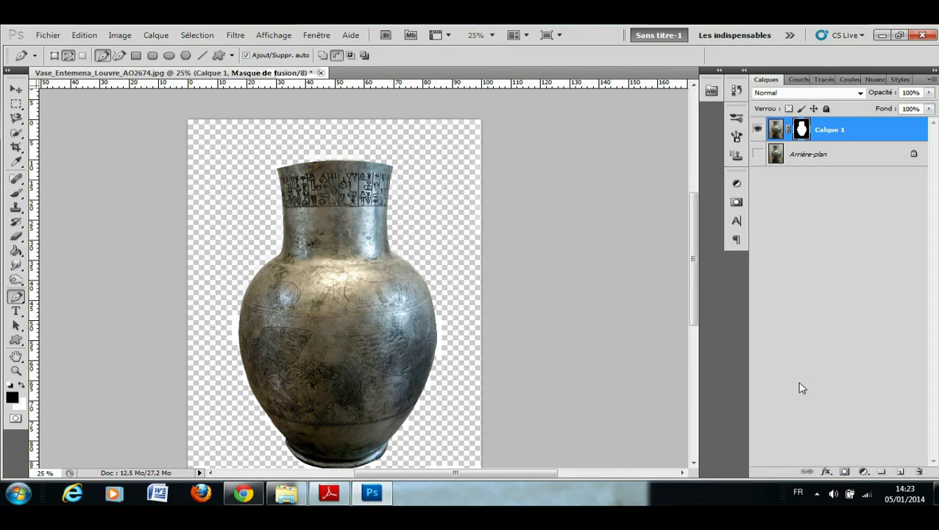
pyautogui.hotkey('ctrl', 'shift', 'n')
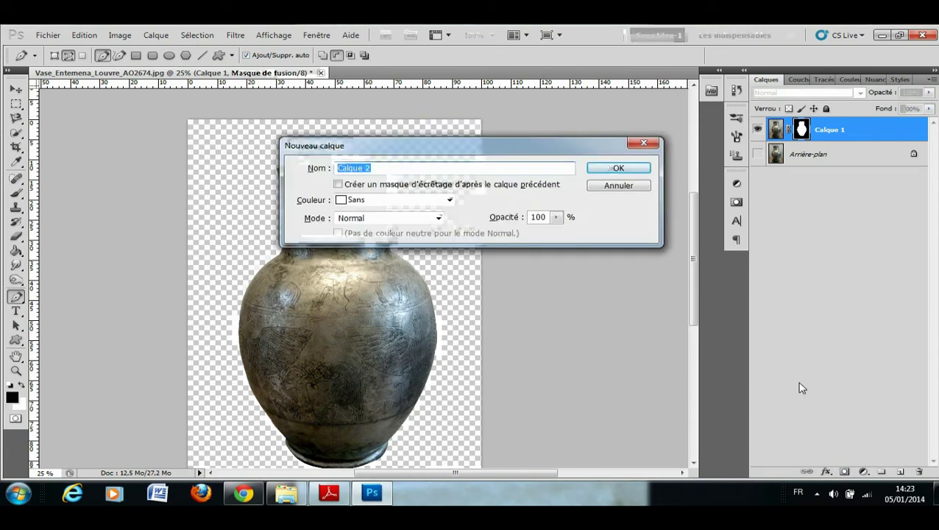
pyautogui.press('Return')
pyautogui.moveTo(845, 128); pyautogui.dragTo(842, 165)
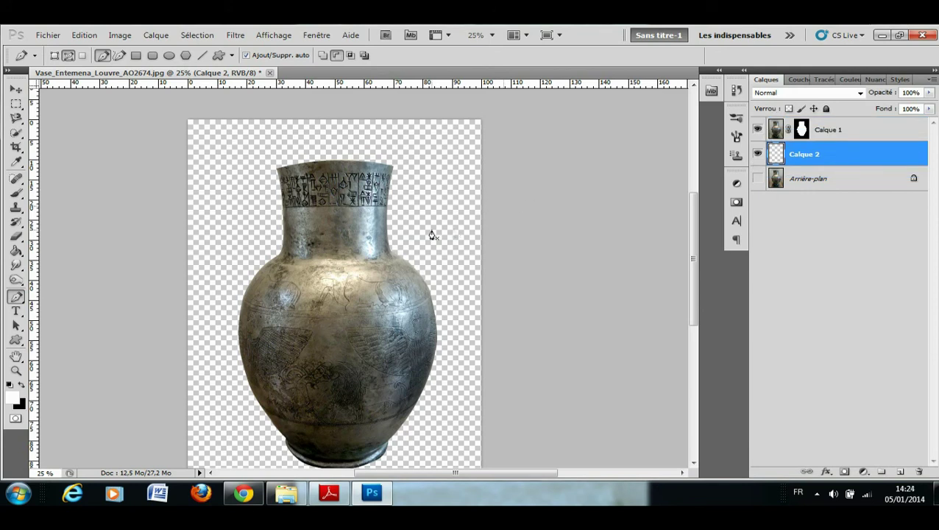
# Step: Fill the new layer beneath the vase with black, and refill it with white
pyautogui.hotkey('ctrl', 'BackSpace')
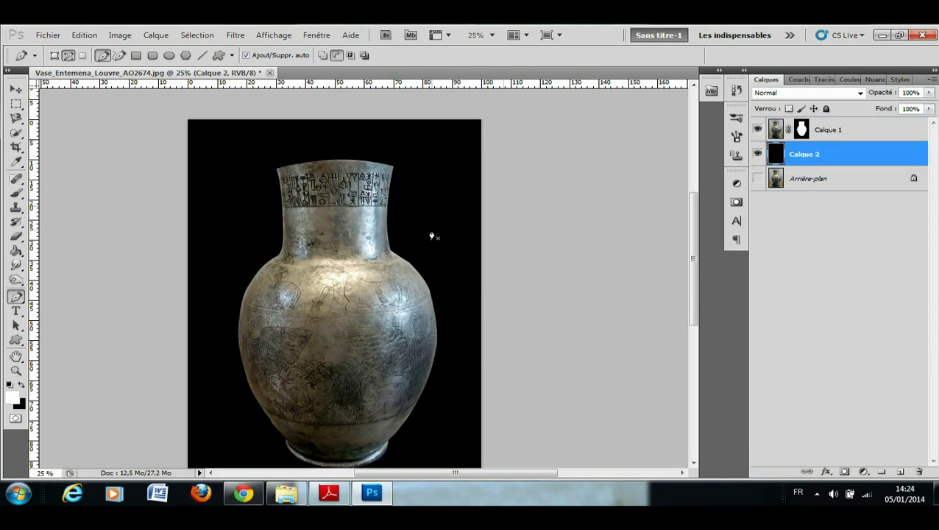
pyautogui.hotkey('alt', 'BackSpace')
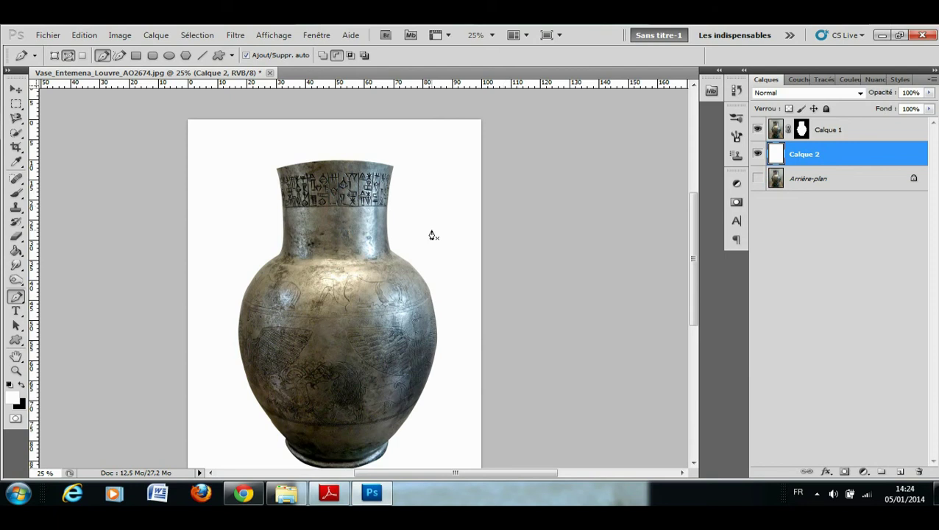
pyautogui.moveTo(426, 273); pyautogui.dragTo(411, 247)
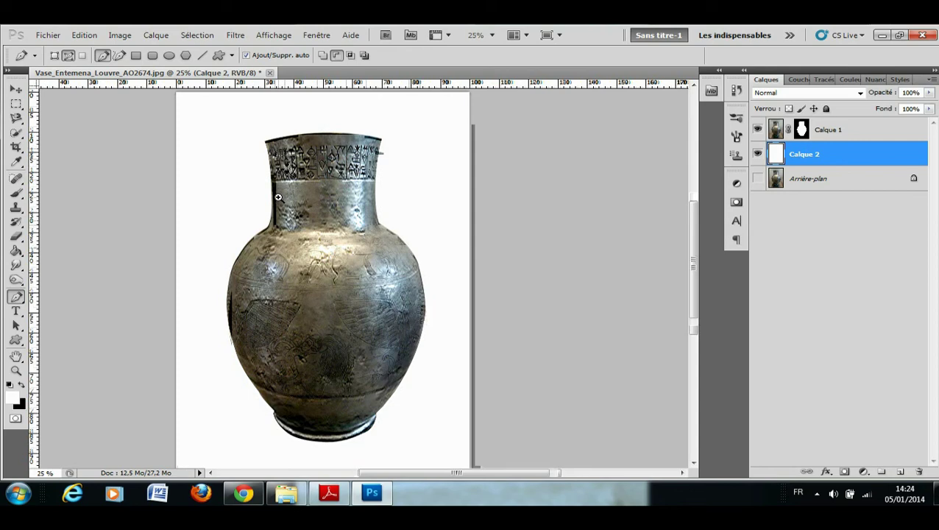
# Step: Examine the cut-out edges of the vase's neck and rim closely against the white layer
pyautogui.scroll(4, 278, 197)
pyautogui.scroll(2, 276, 199)
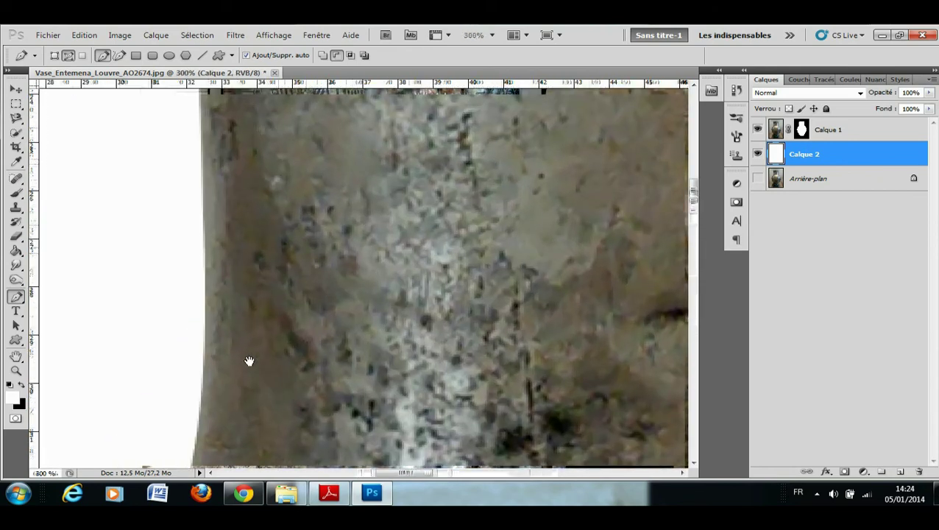
pyautogui.scroll(-3, 249, 361)
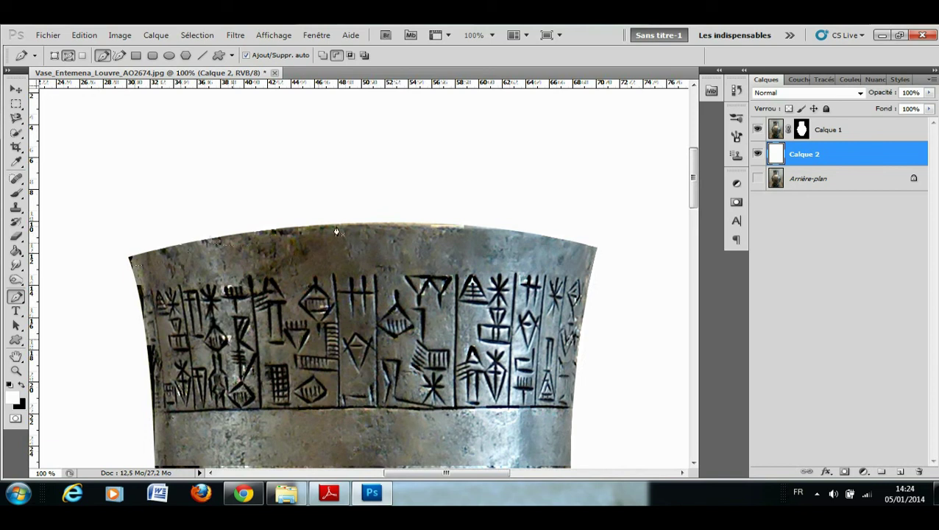
pyautogui.moveTo(596, 252); pyautogui.dragTo(503, 85)
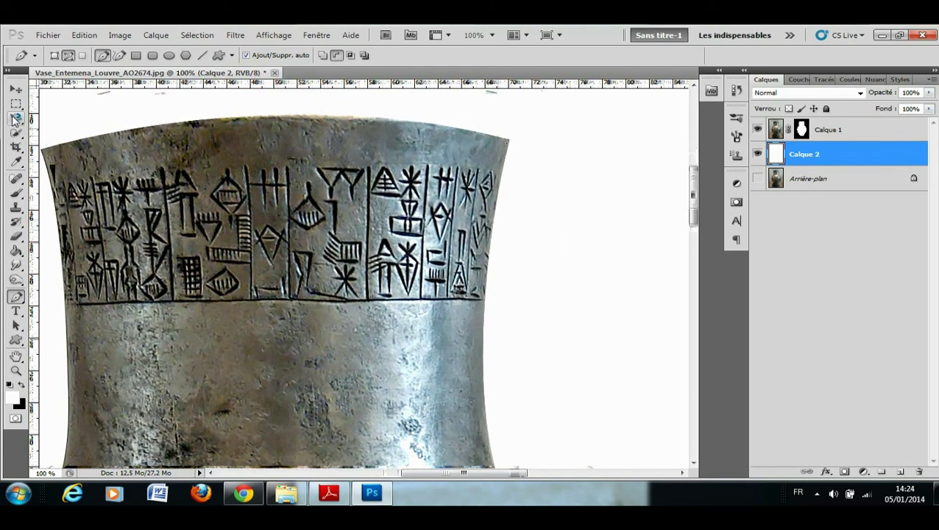
# Step: Switch to the Quick Selection tool and deselect all layers
pyautogui.click(15, 117)
pyautogui.click(16, 132)
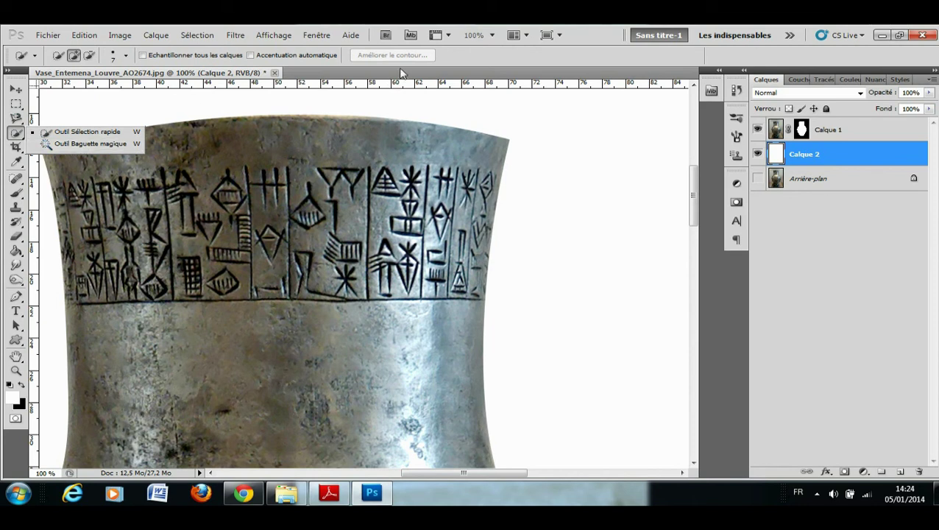
pyautogui.click(774, 278)
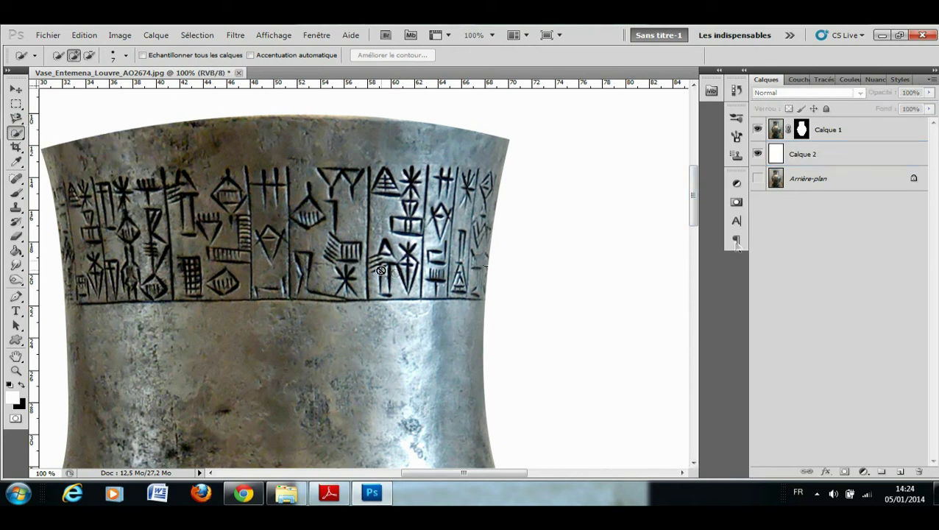
pyautogui.scroll(-2, 287, 280)
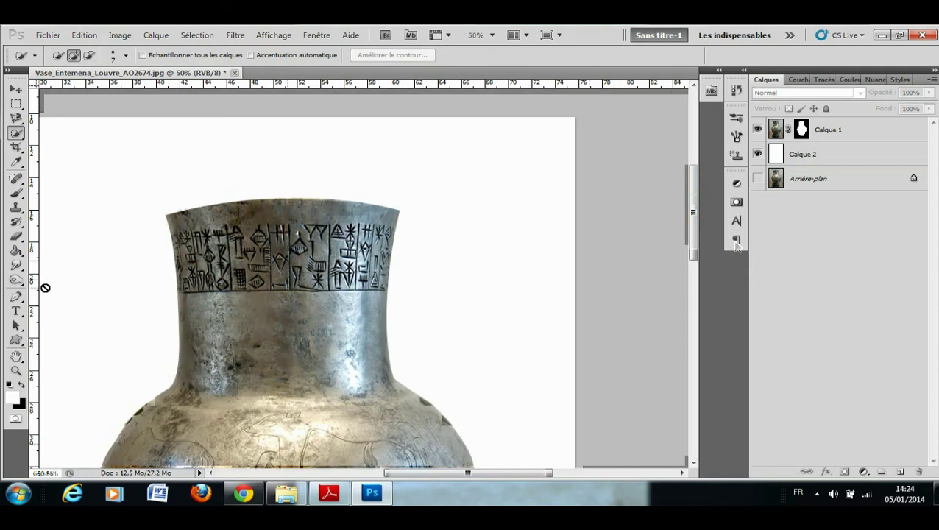
# Step: Activate the vase's saved outline, Tracé de travail, so that the path is shown over the image
pyautogui.click(17, 297)
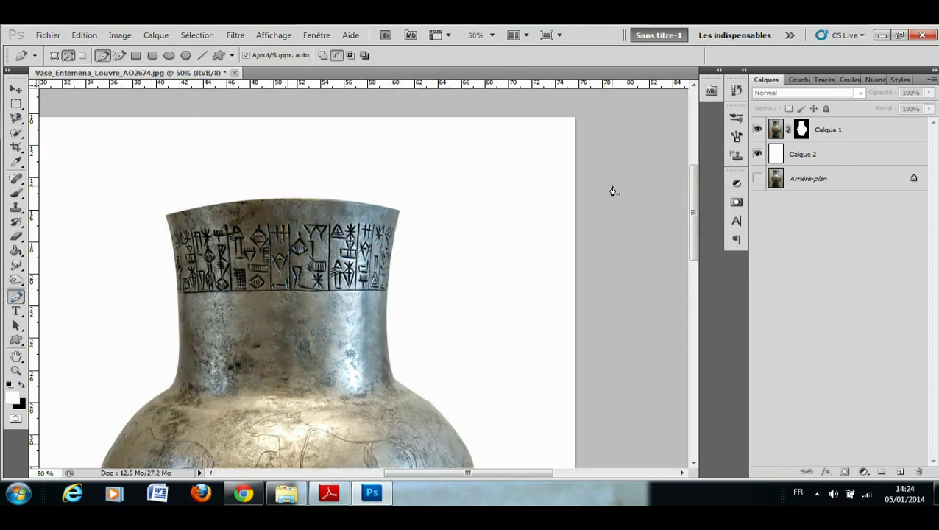
pyautogui.click(824, 80)
pyautogui.click(811, 97)
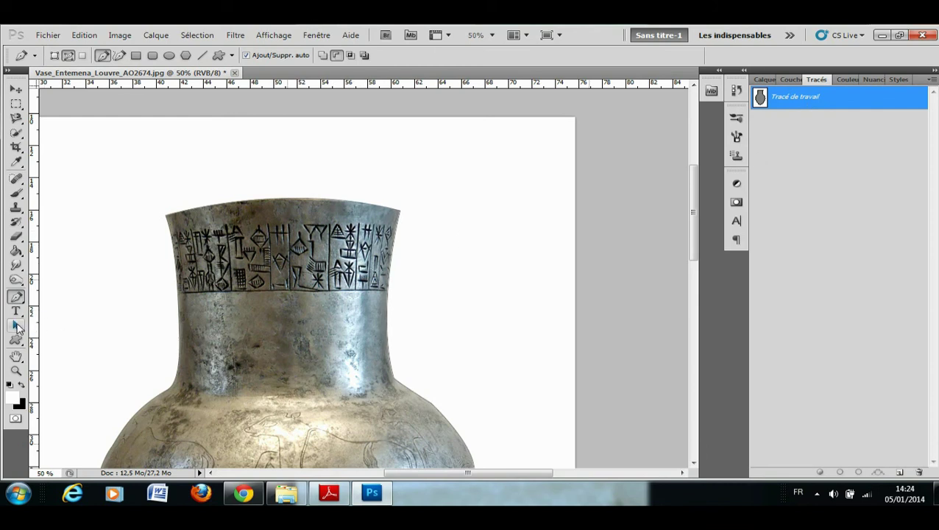
pyautogui.click(16, 326)
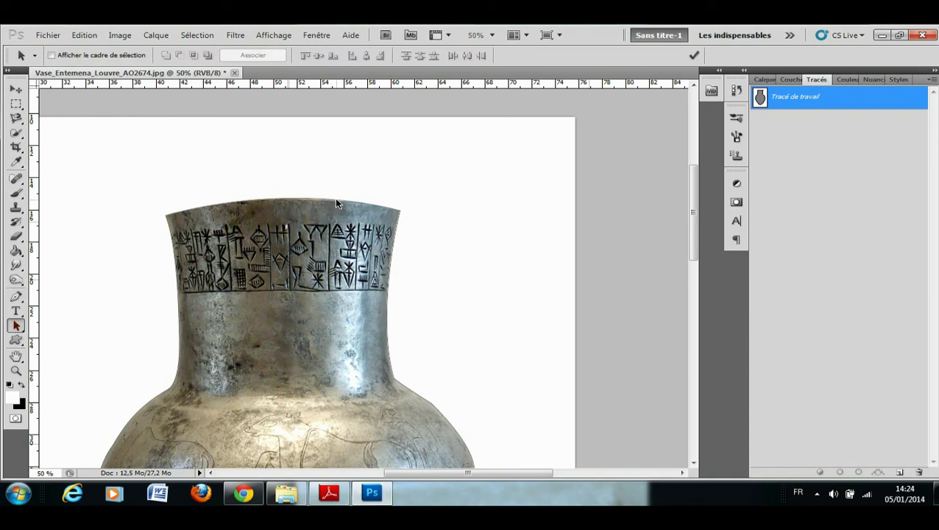
pyautogui.press('v')
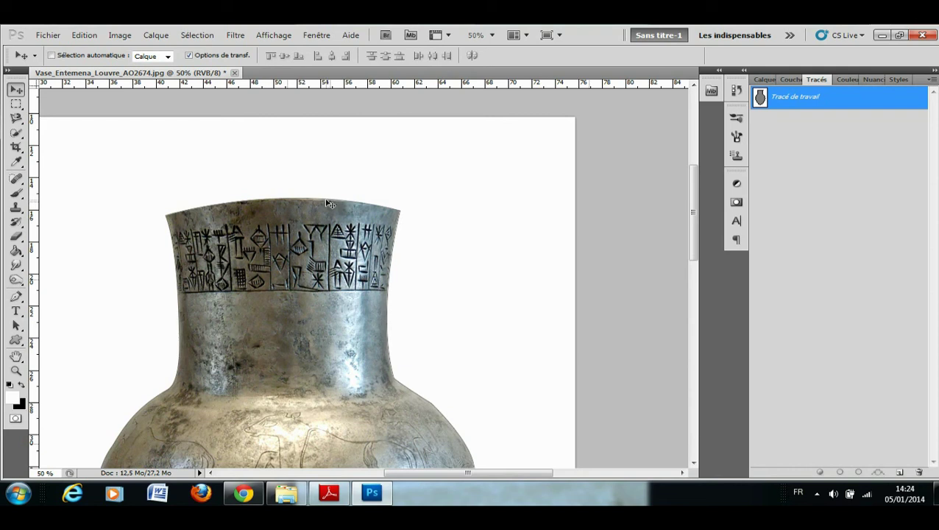
# Step: Scale the vase's work path proportionally to about 107.5% with a free transform, apply it, and deselect the path
pyautogui.hotkey('ctrl', 't')
pyautogui.rightClick(328, 204)
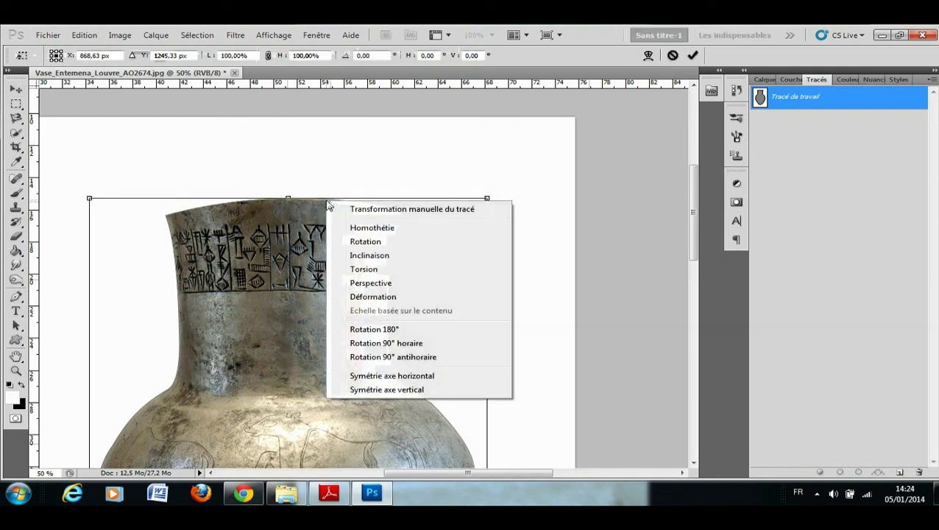
pyautogui.click(508, 68)
pyautogui.rightClick(314, 207)
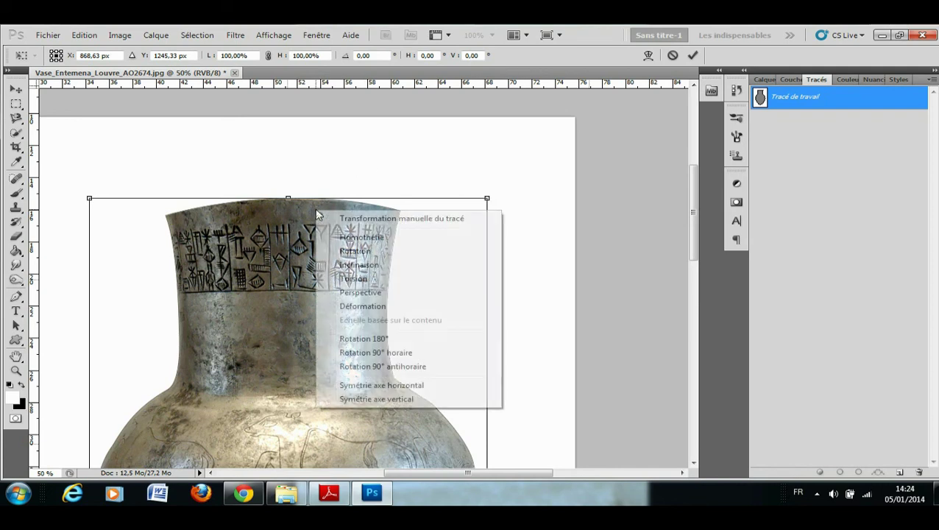
pyautogui.click(513, 64)
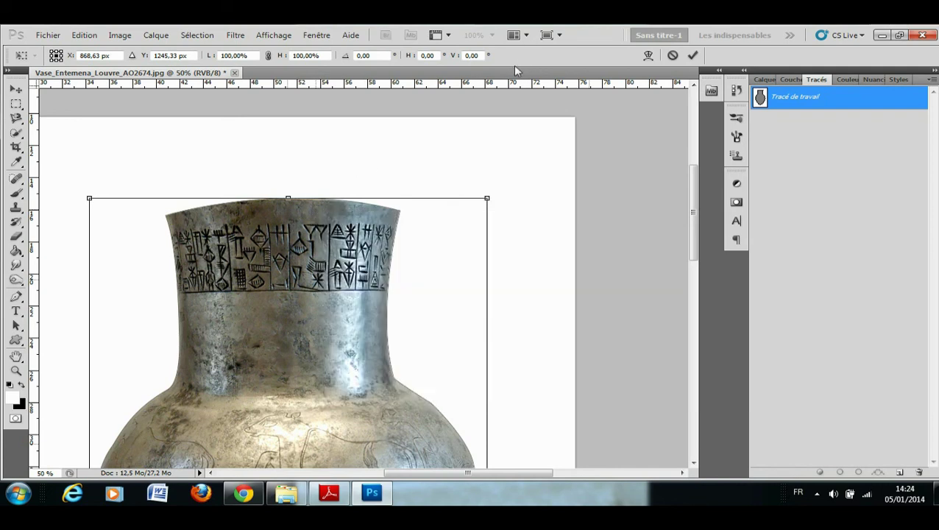
pyautogui.moveTo(489, 198); pyautogui.dragTo(508, 145)
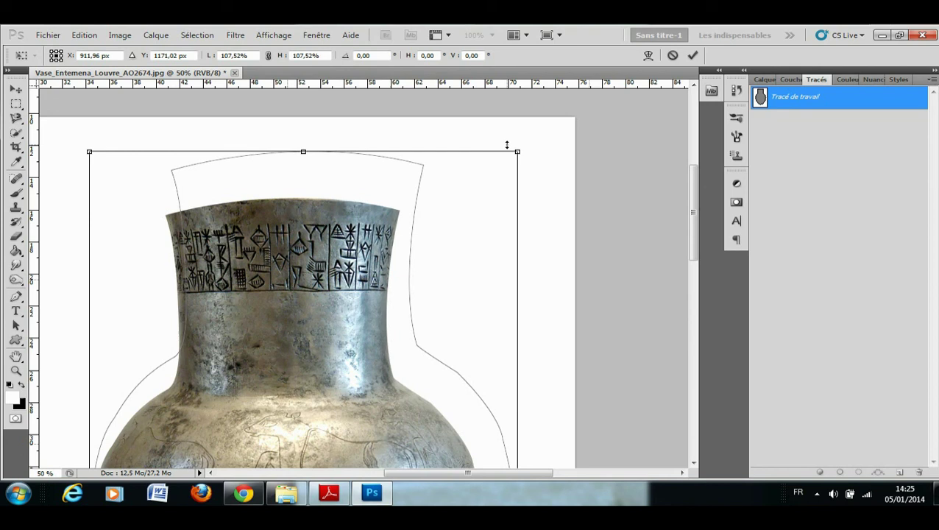
pyautogui.click(765, 79)
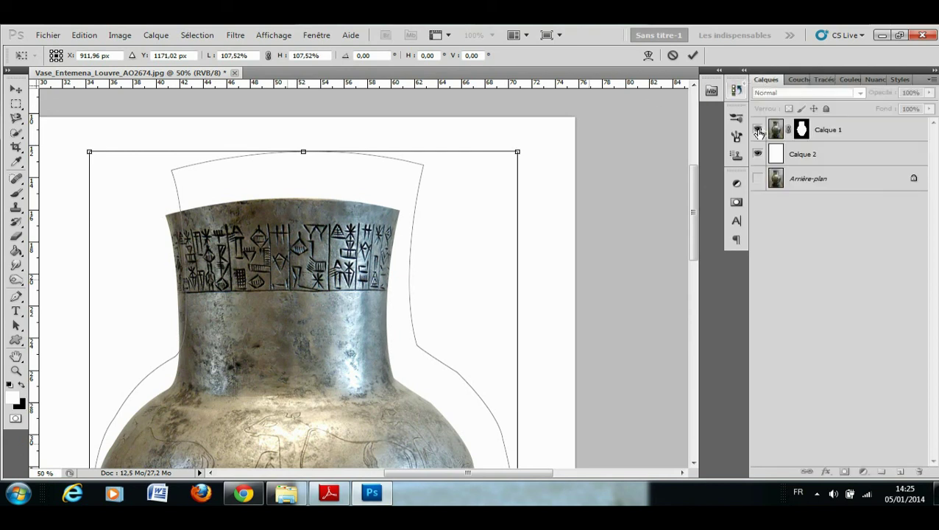
pyautogui.click(818, 80)
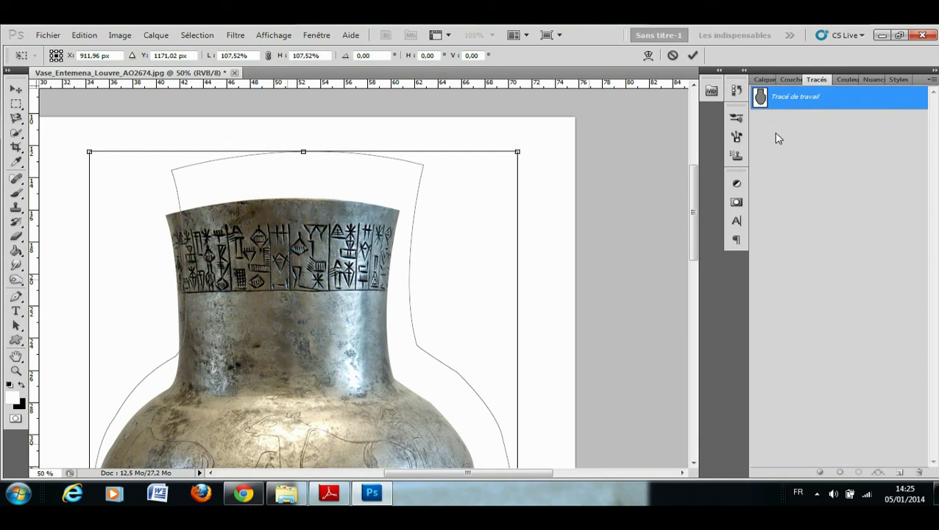
pyautogui.press('Return')
pyautogui.click(778, 139)
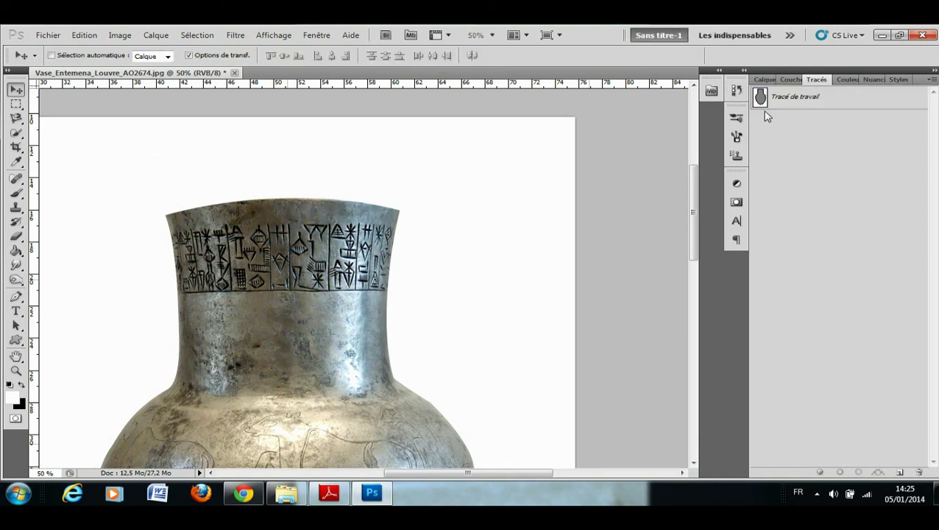
# Step: Compare the original photo with the masked vase on white by toggling layer visibility, ending with Arrière-plan hidden and the whole image in view
pyautogui.click(763, 80)
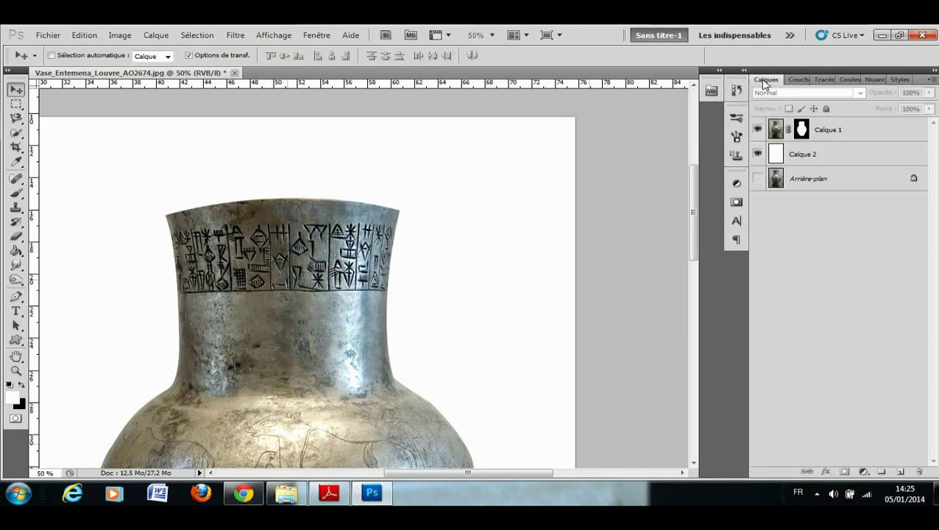
pyautogui.keyDown('alt'); pyautogui.click(454, 243); pyautogui.keyUp('alt')
pyautogui.keyDown('alt'); pyautogui.click(455, 244); pyautogui.keyUp('alt')
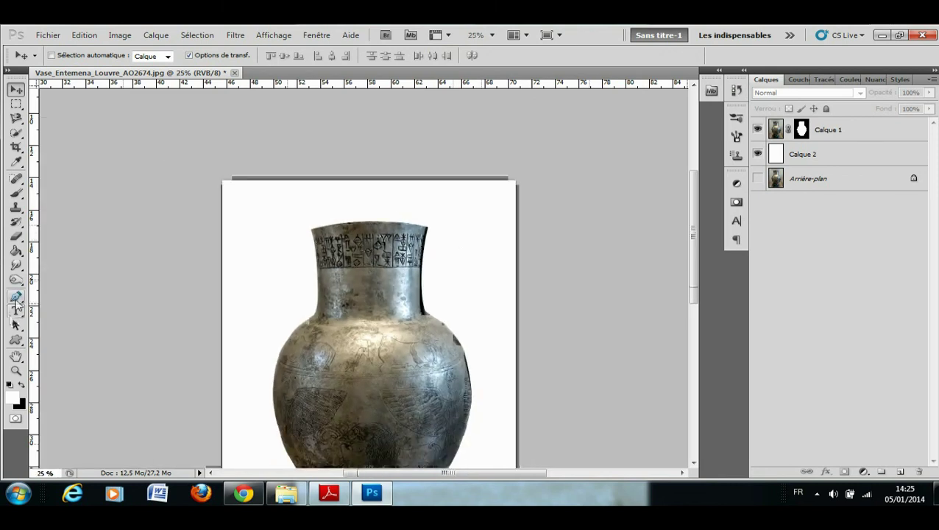
pyautogui.click(759, 181)
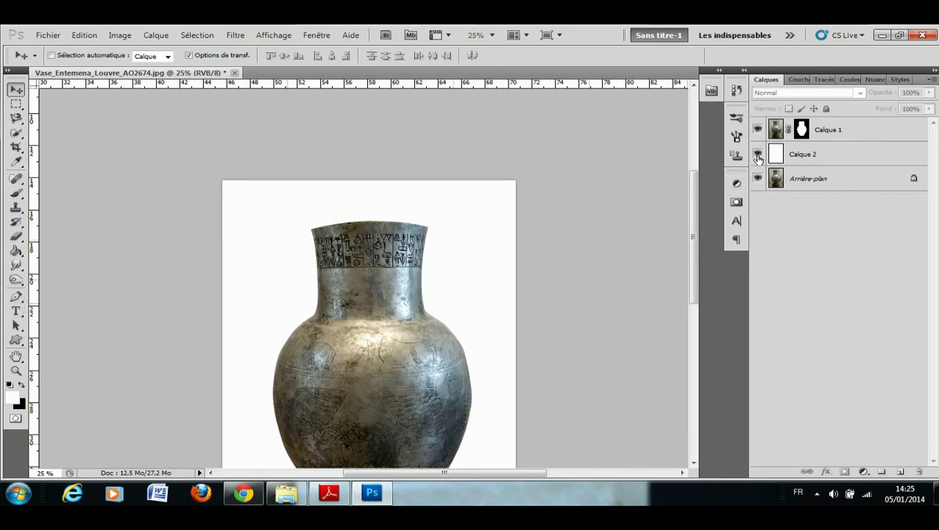
pyautogui.click(758, 154)
pyautogui.click(758, 131)
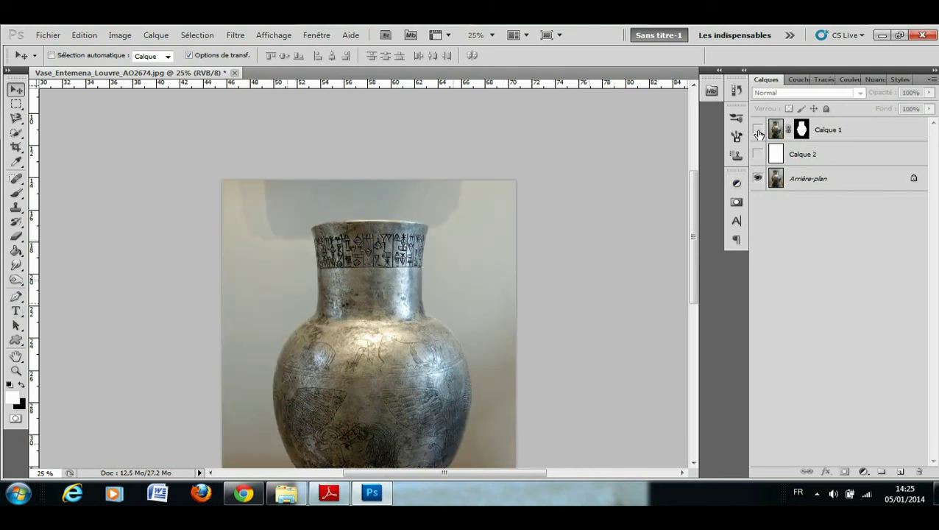
pyautogui.click(758, 178)
pyautogui.click(758, 130)
pyautogui.click(759, 154)
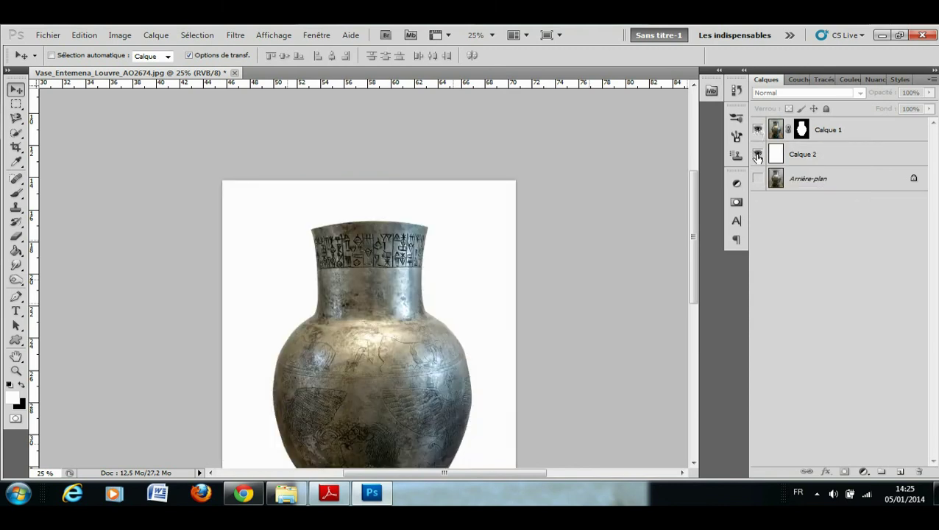
pyautogui.hotkey('ctrl', '-')
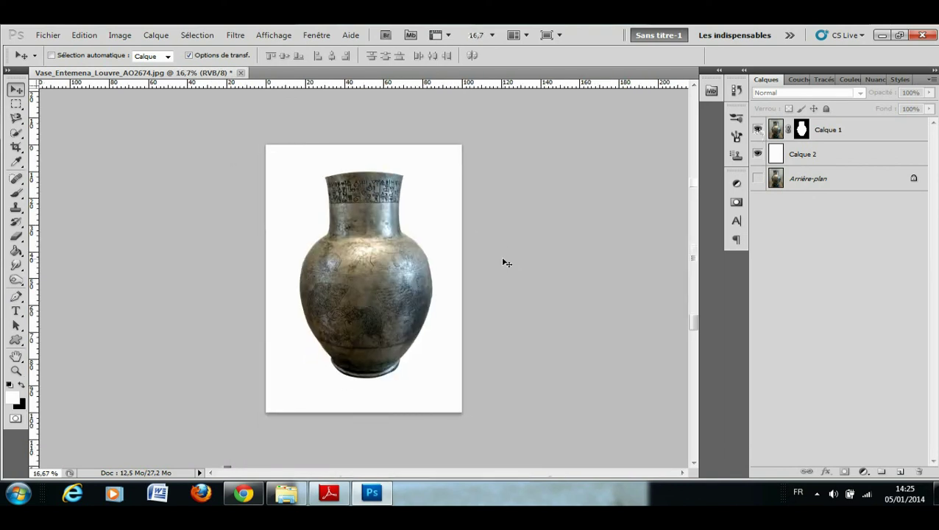